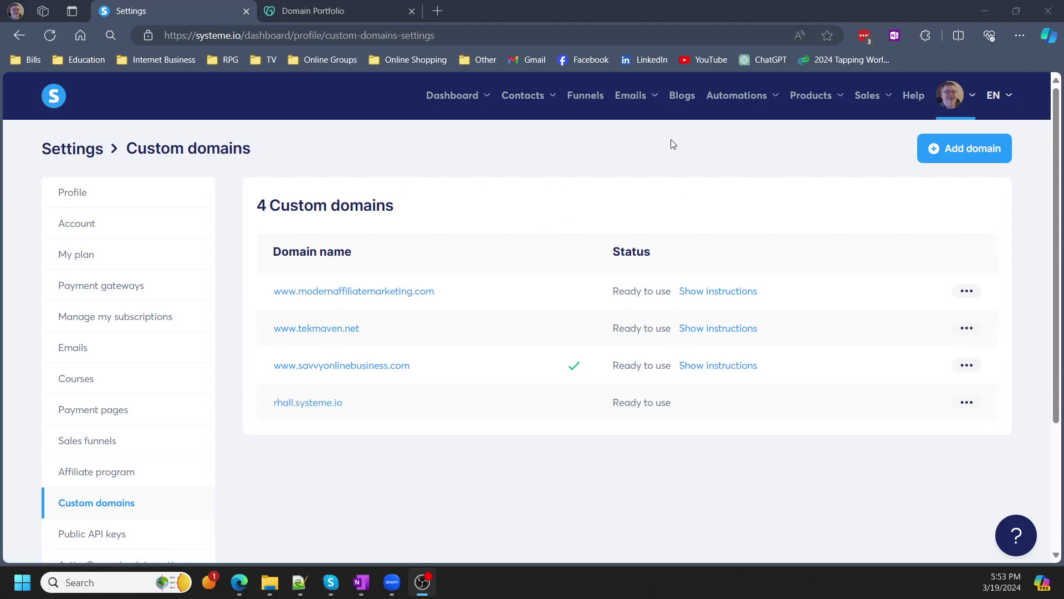
pyautogui.moveTo(956, 98)
pyautogui.click(969, 151)
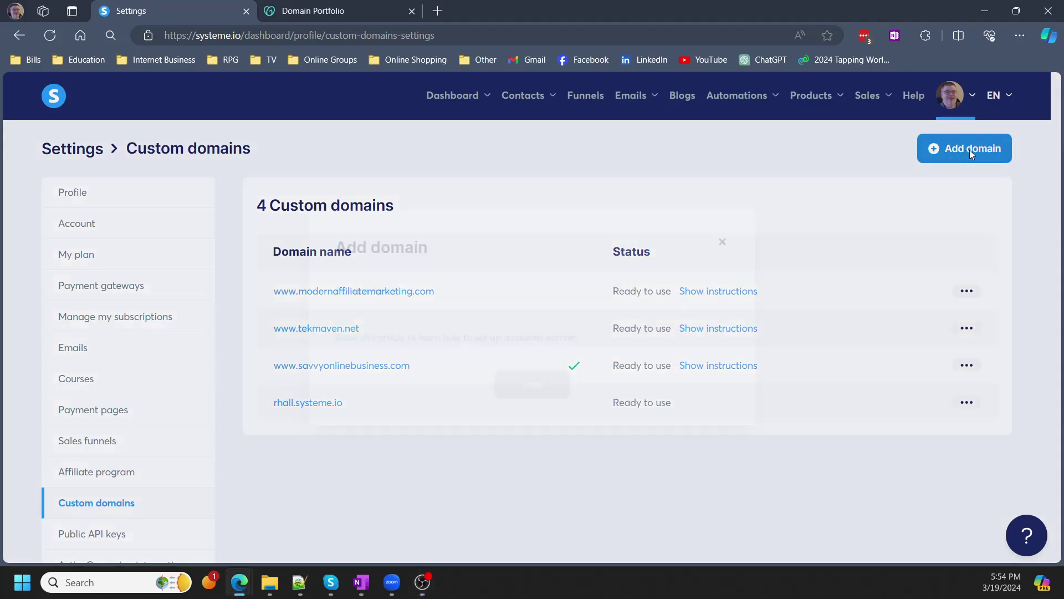
pyautogui.click(518, 314)
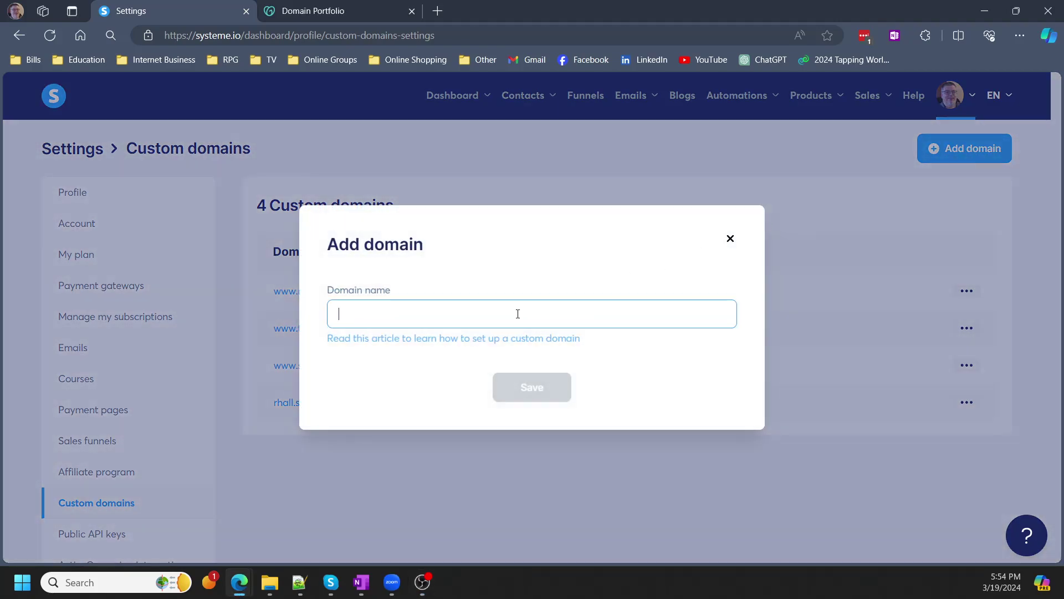
pyautogui.write('www.onlinebusinessprimer.com')
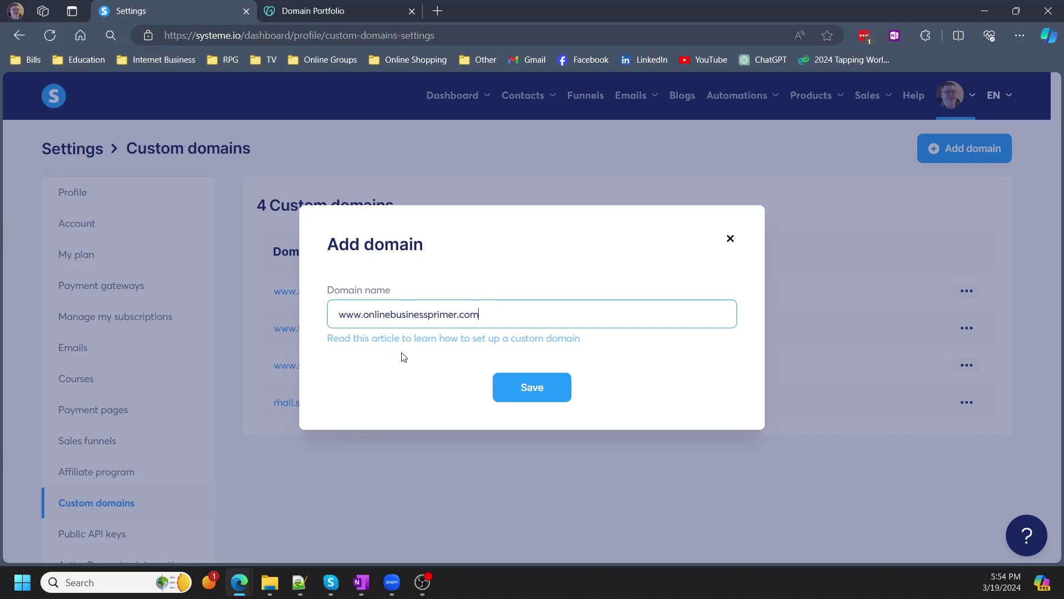
pyautogui.click(542, 393)
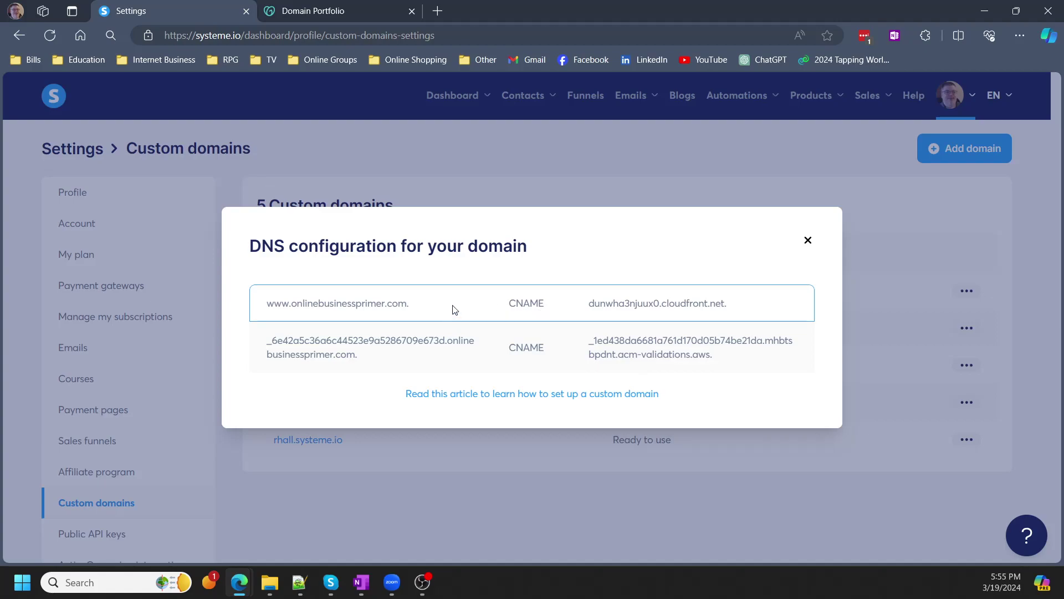
# Step: Switch to GoDaddy and open the DNS records of onlinebusinessprimer.com
pyautogui.click(331, 9)
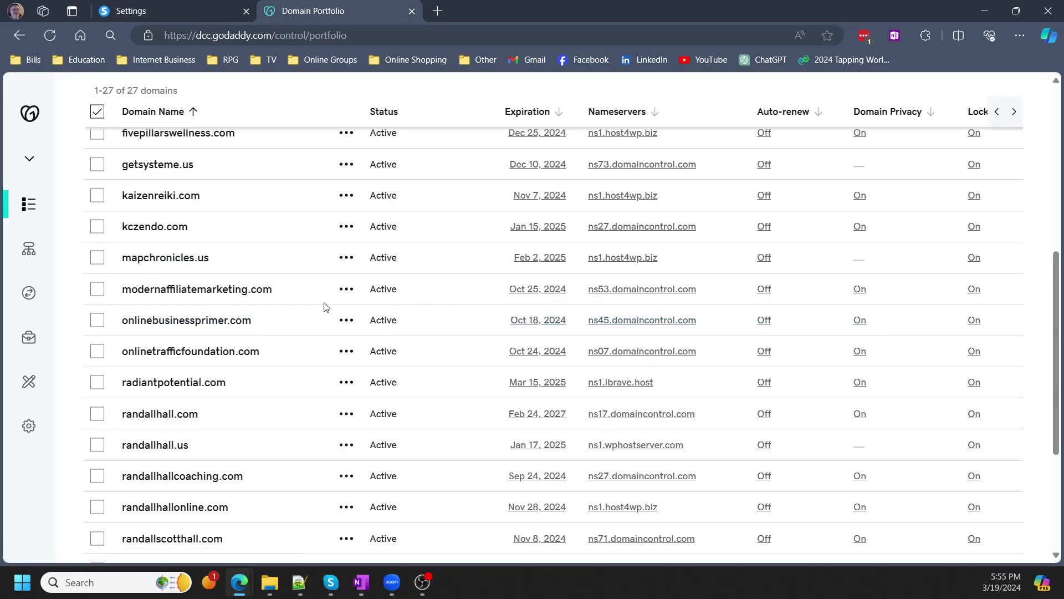
pyautogui.click(229, 325)
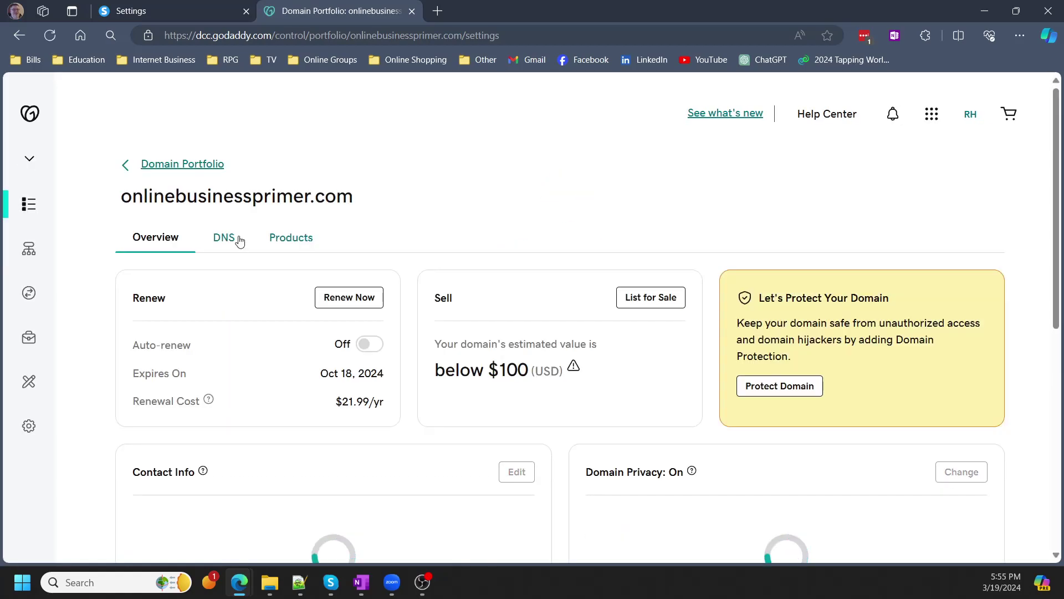
pyautogui.click(233, 239)
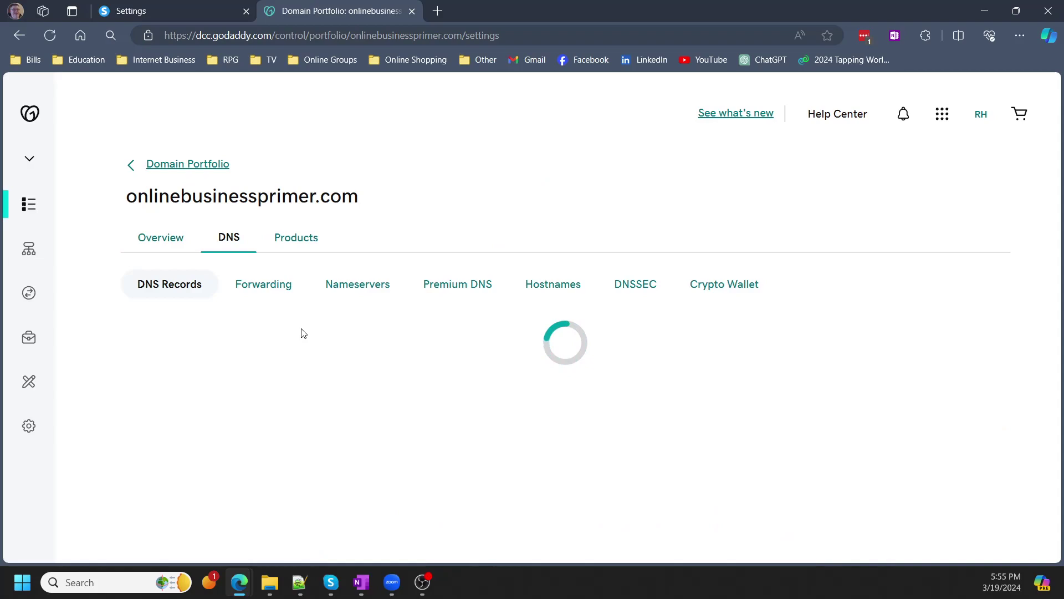
pyautogui.scroll(-5, 361, 254)
pyautogui.click(881, 249)
pyautogui.scroll(5, 634, 402)
pyautogui.scroll(-5, 492, 305)
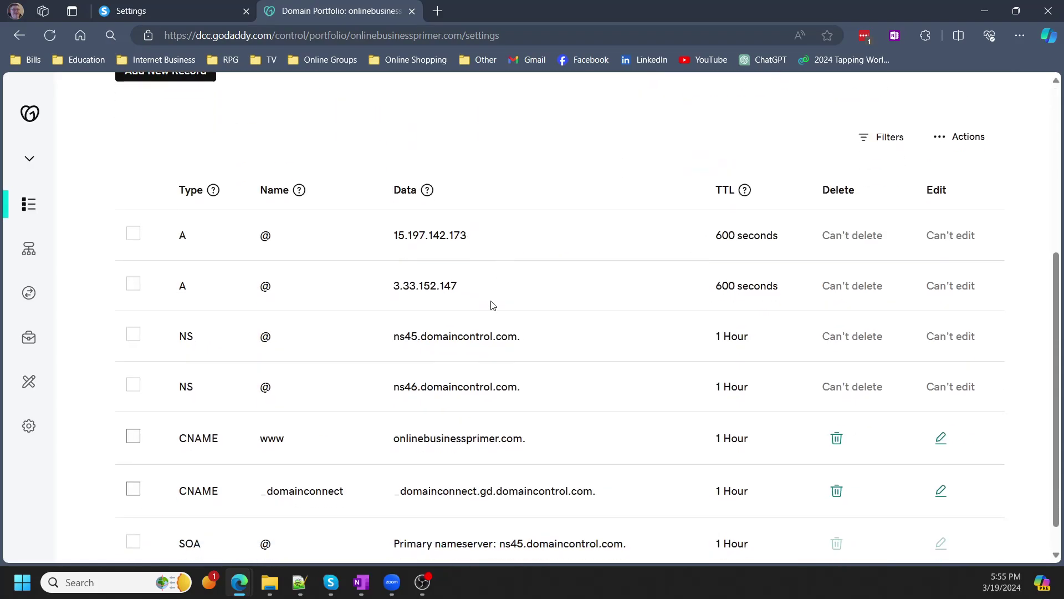
pyautogui.scroll(-1, 511, 390)
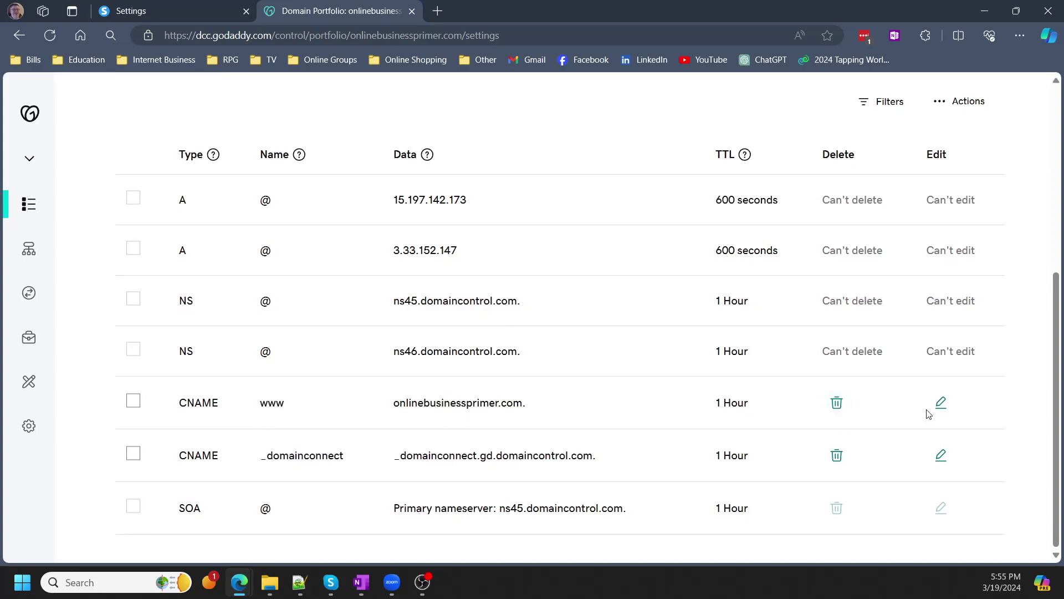
# Step: Set the www CNAME record's value to dunwha3njuux0.cloudfront.net., copied from the systeme.io DNS configuration, and save the record
pyautogui.click(949, 405)
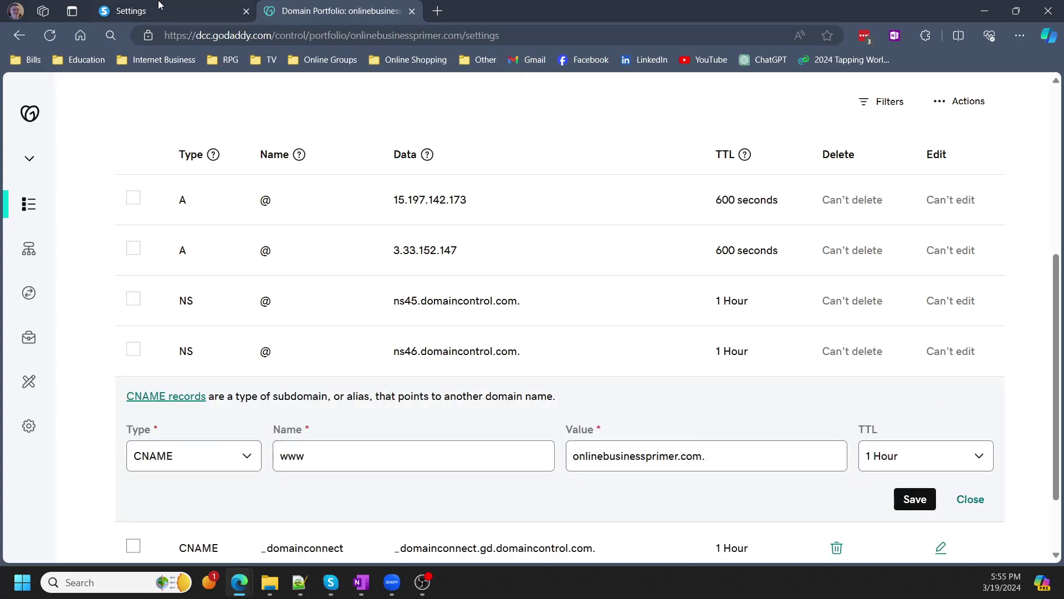
pyautogui.click(159, 8)
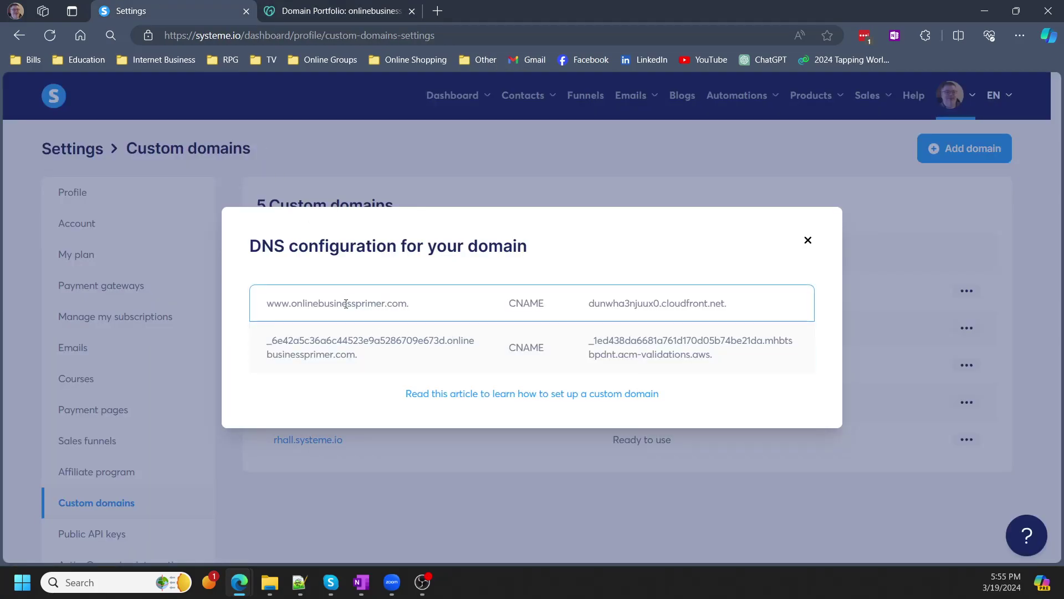
pyautogui.moveTo(725, 306); pyautogui.dragTo(591, 305)
pyautogui.rightClick(605, 304)
pyautogui.click(617, 312)
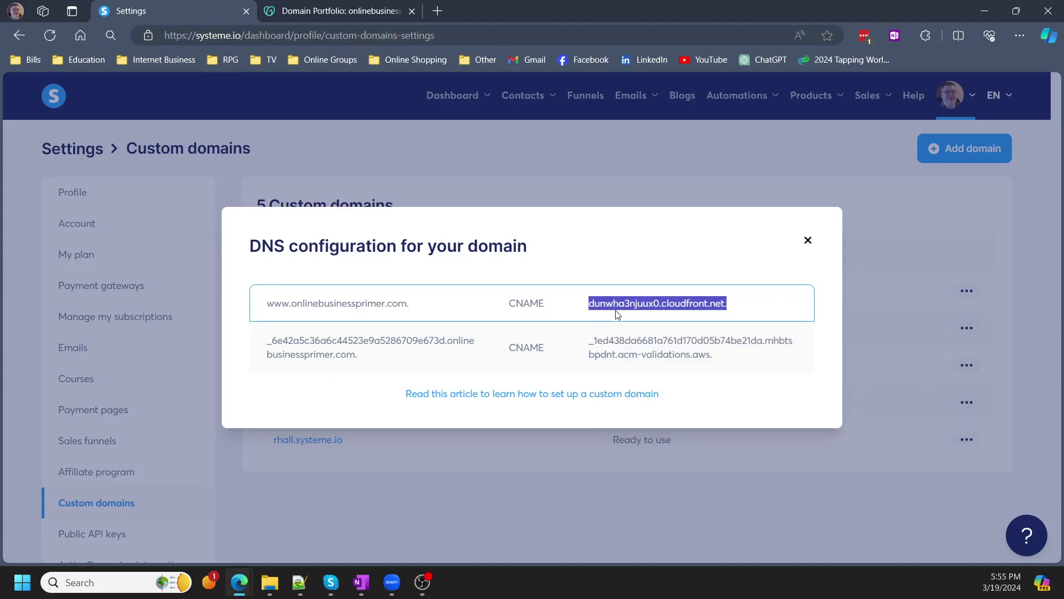
pyautogui.click(366, 12)
pyautogui.moveTo(732, 458); pyautogui.dragTo(545, 457)
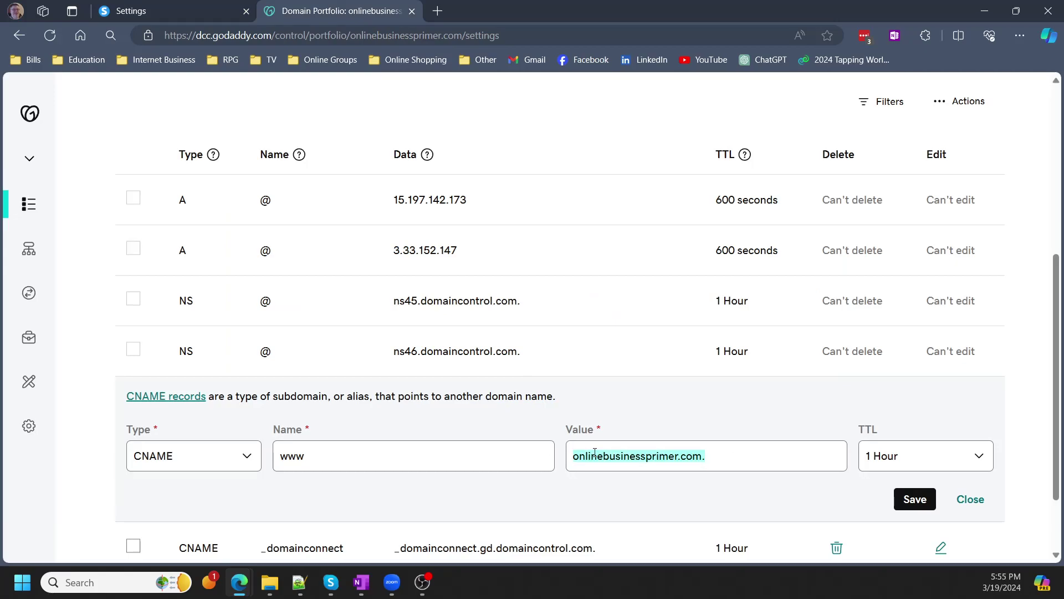
pyautogui.hotkey('ctrl', 'v')
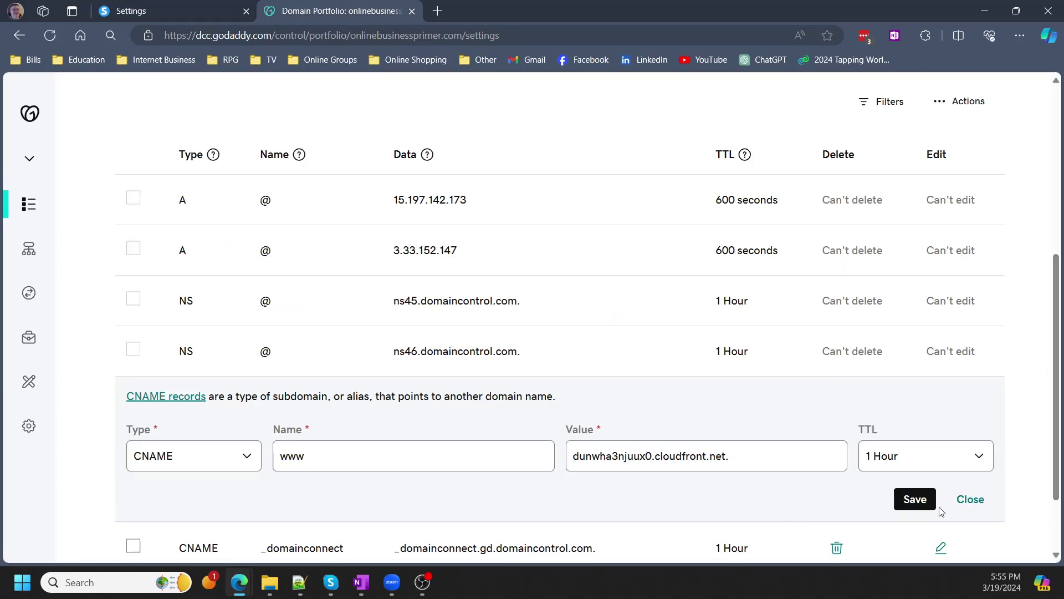
pyautogui.click(915, 499)
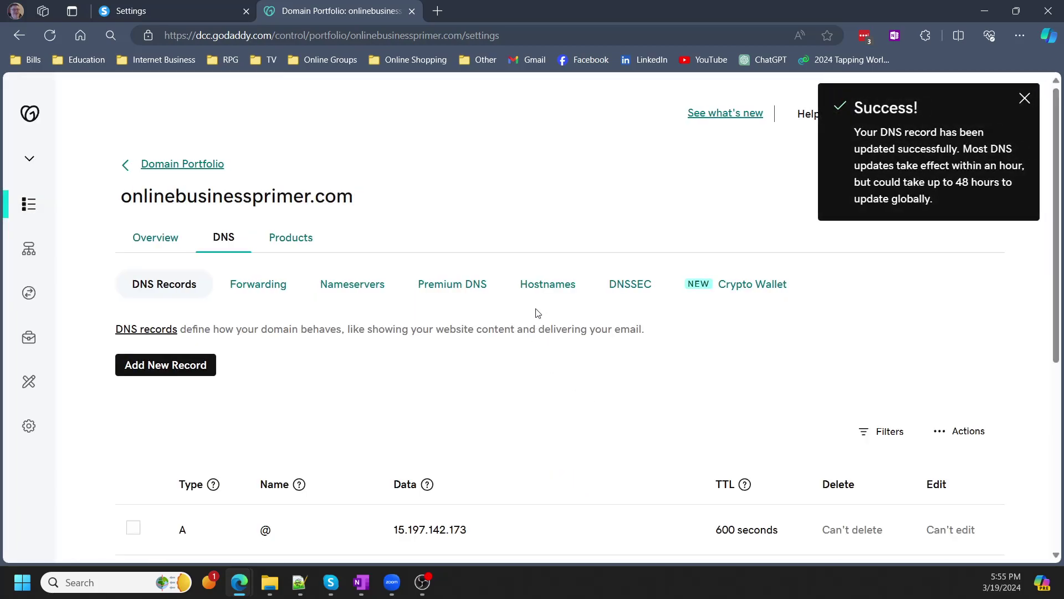
pyautogui.scroll(-6, 537, 315)
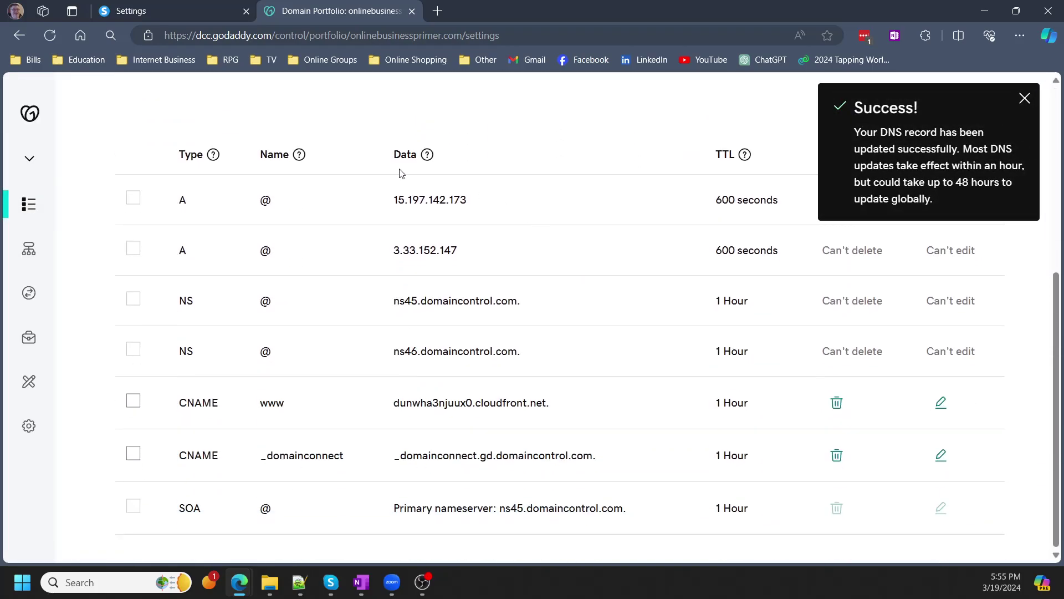
# Step: Start a new CNAME record in GoDaddy named _6e42a5c36a6c44523e9a5286709e673d., copied from systeme.io's second DNS entry without the domain part
pyautogui.click(188, 7)
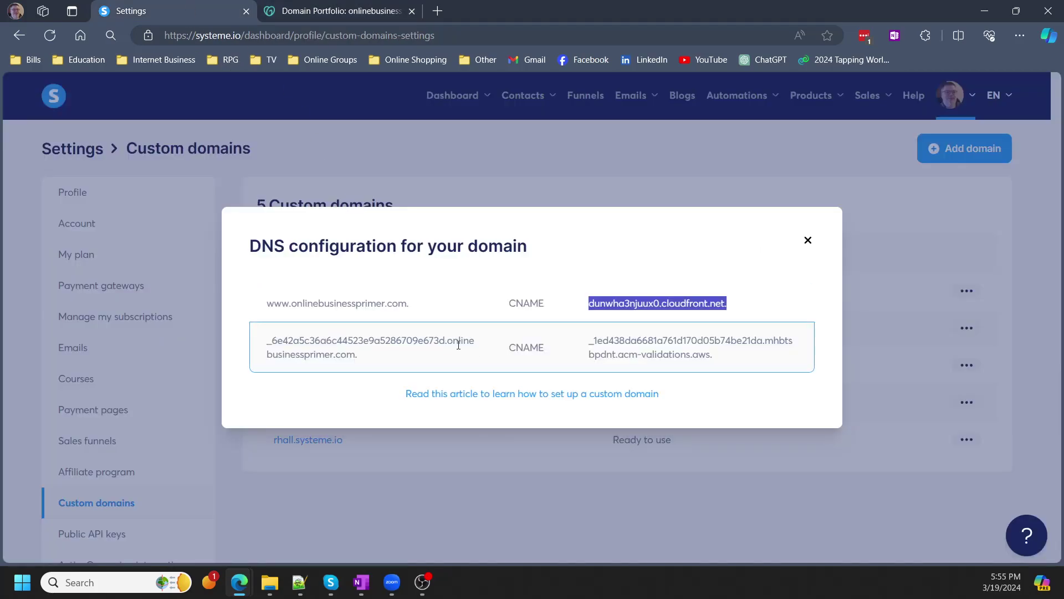
pyautogui.moveTo(448, 342); pyautogui.dragTo(266, 340)
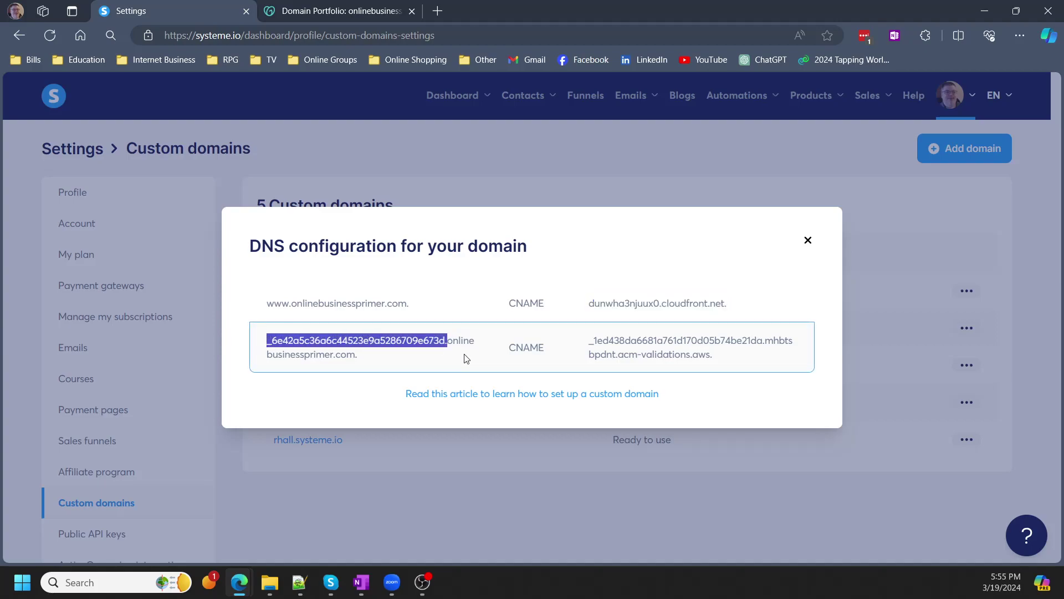
pyautogui.rightClick(416, 339)
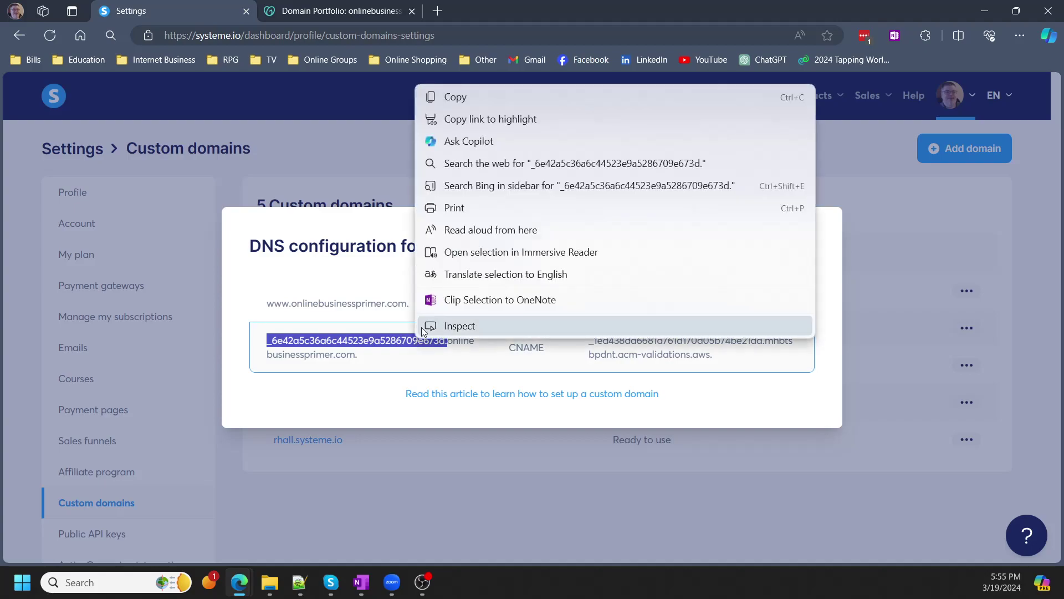
pyautogui.click(440, 95)
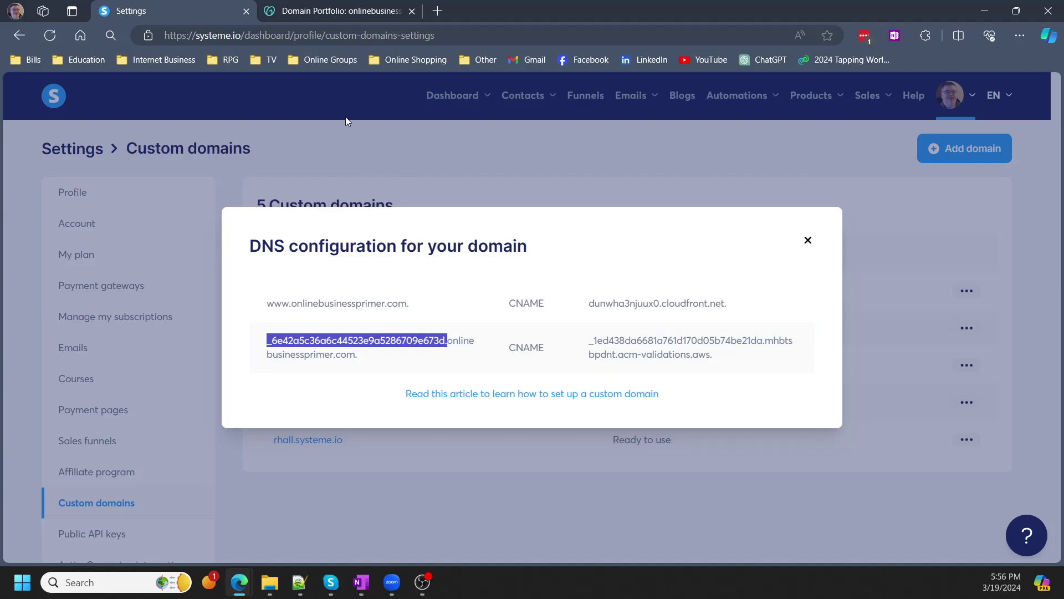
pyautogui.click(340, 10)
pyautogui.scroll(3, 333, 299)
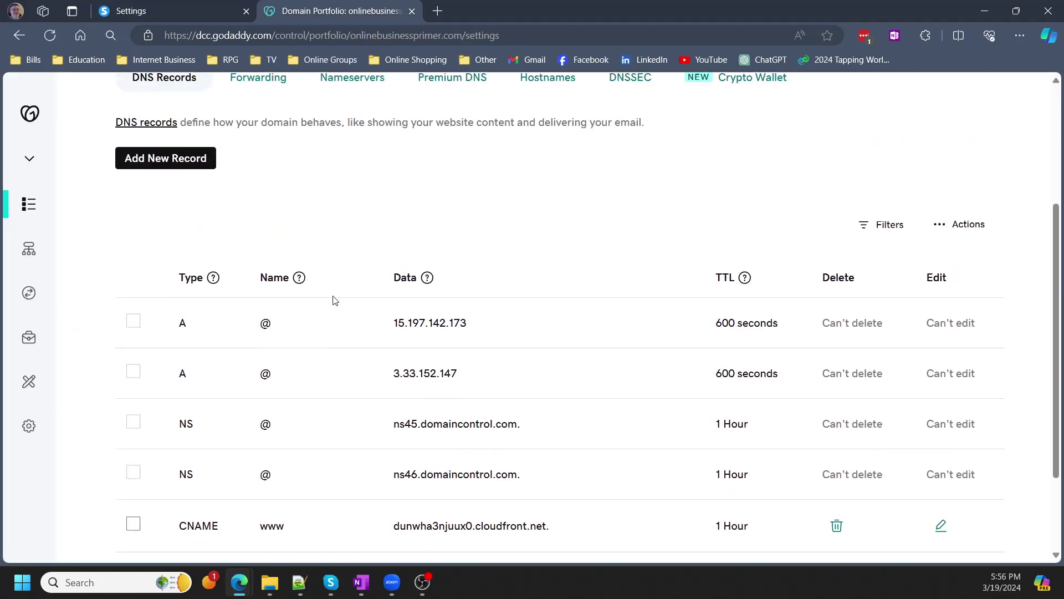
pyautogui.click(166, 180)
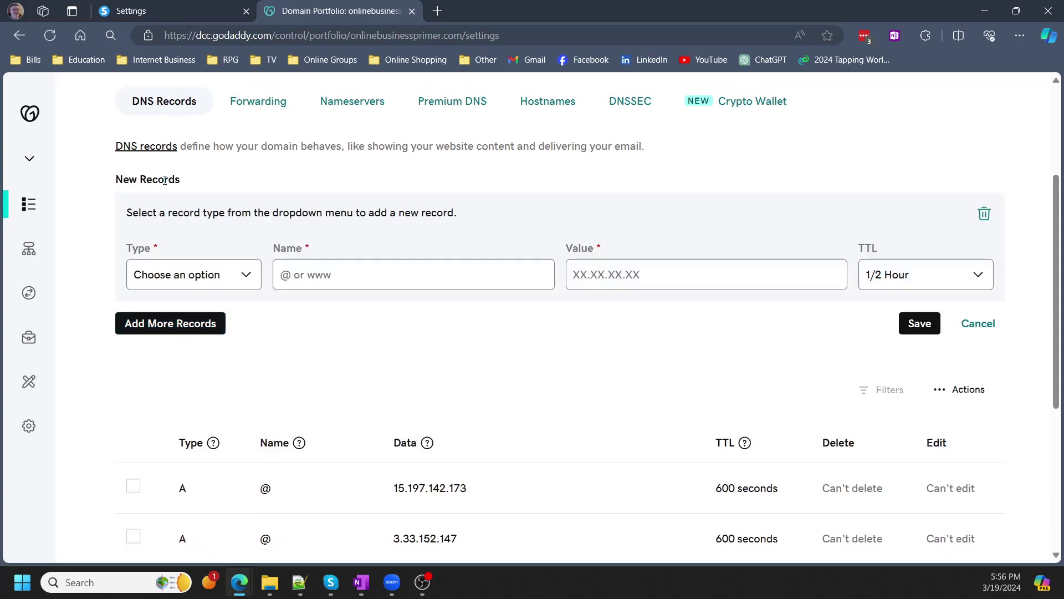
pyautogui.click(191, 275)
pyautogui.click(183, 346)
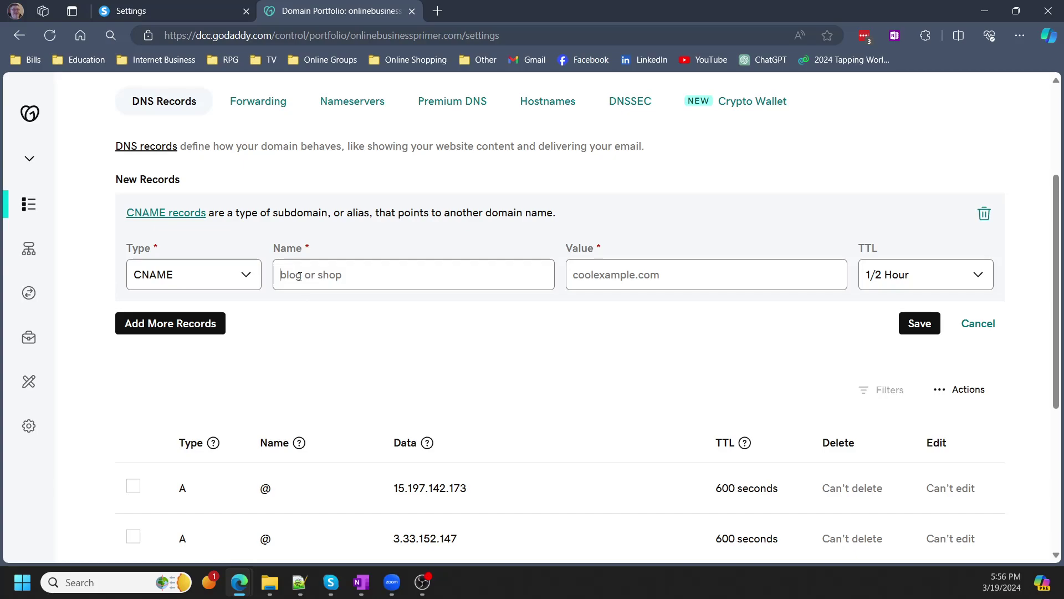
pyautogui.hotkey('ctrl', 'v')
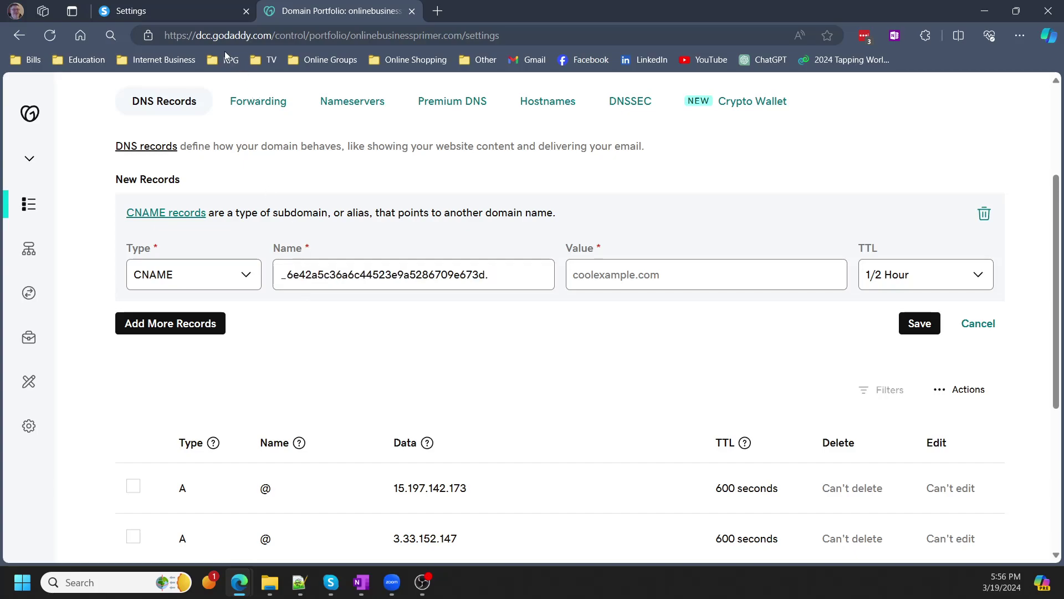
# Step: Set the new CNAME record's value to _1ed438da6681a761d170d05b74be21da.mhbtsbpdnt.acm-validations.aws., copied from systeme.io, and save the record
pyautogui.click(164, 7)
pyautogui.moveTo(716, 358); pyautogui.dragTo(583, 348)
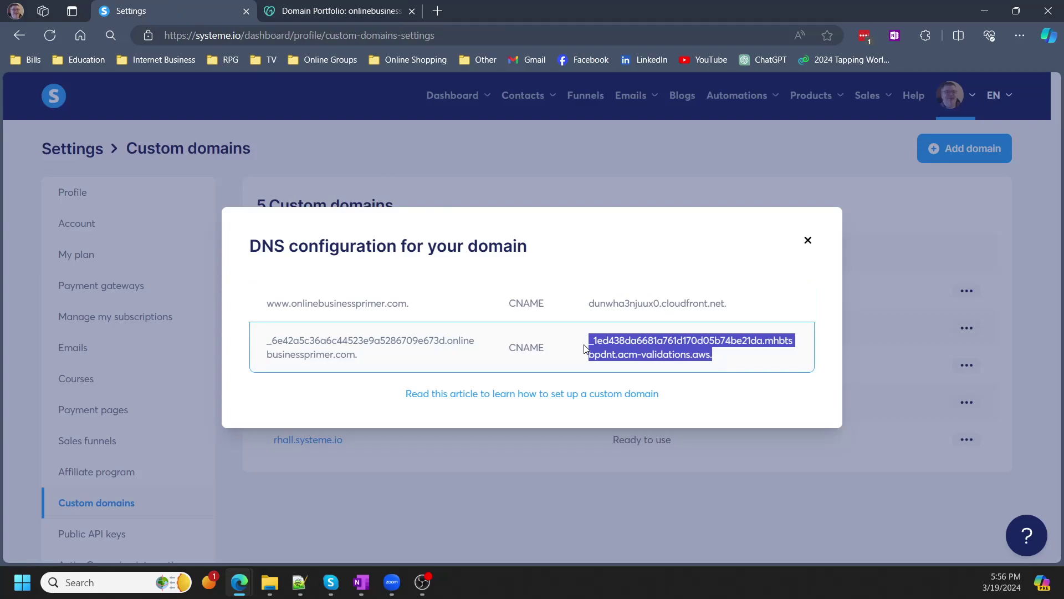
pyautogui.click(367, 17)
pyautogui.click(655, 276)
pyautogui.hotkey('ctrl', 'v')
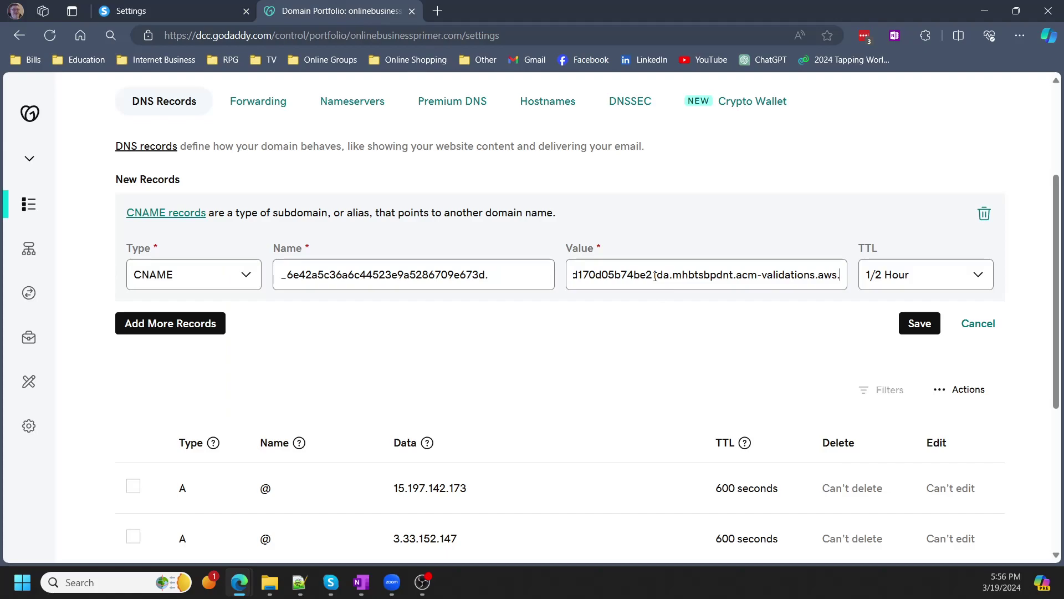
pyautogui.click(921, 325)
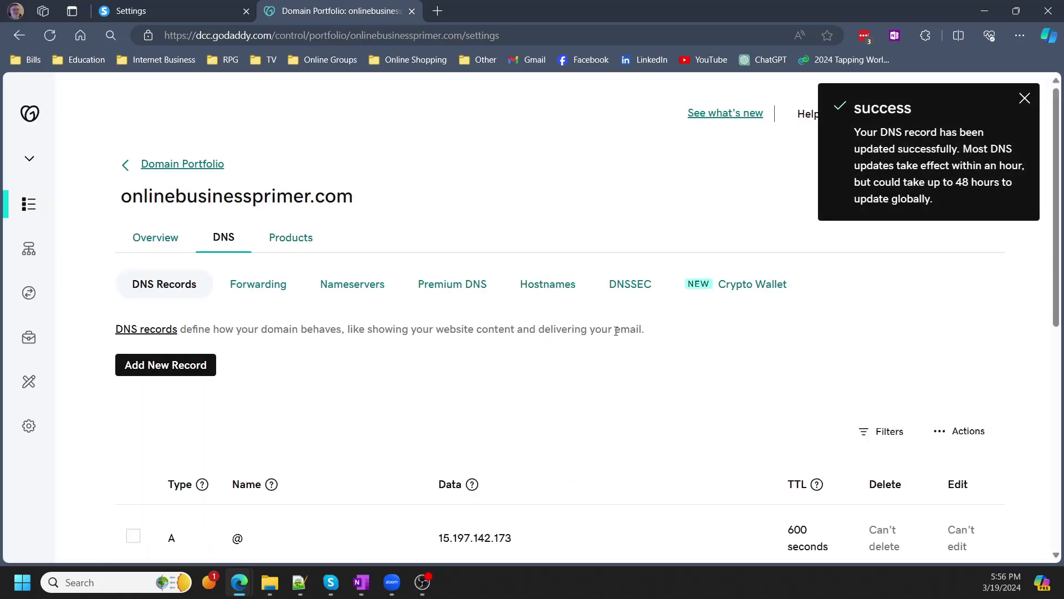
pyautogui.scroll(-8, 617, 333)
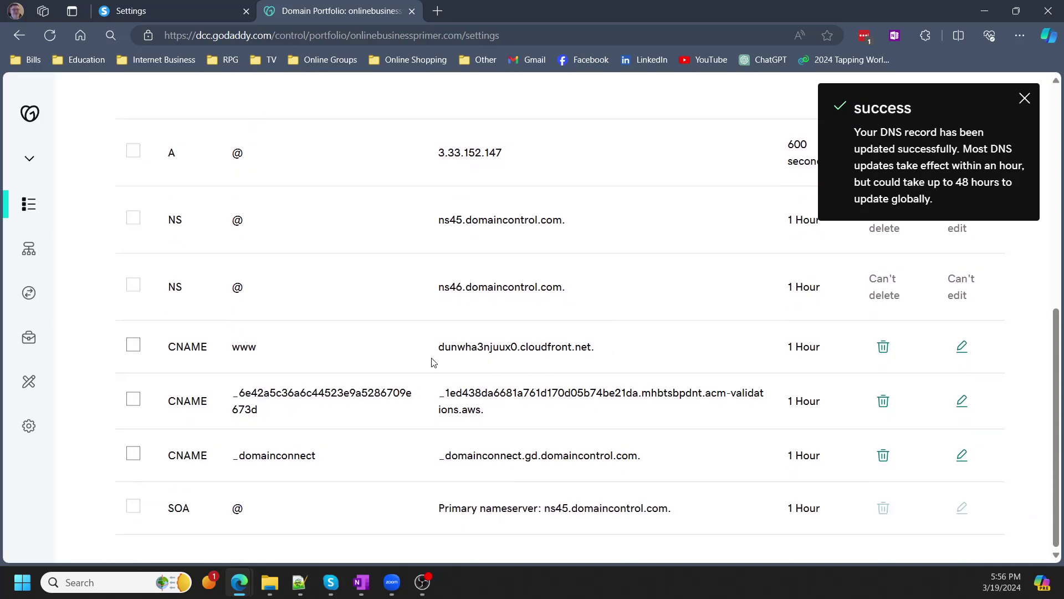
# Step: Close the DNS configuration instructions in systeme.io and open the forwarding settings of onlinebusinessprimer.com in GoDaddy
pyautogui.click(202, 8)
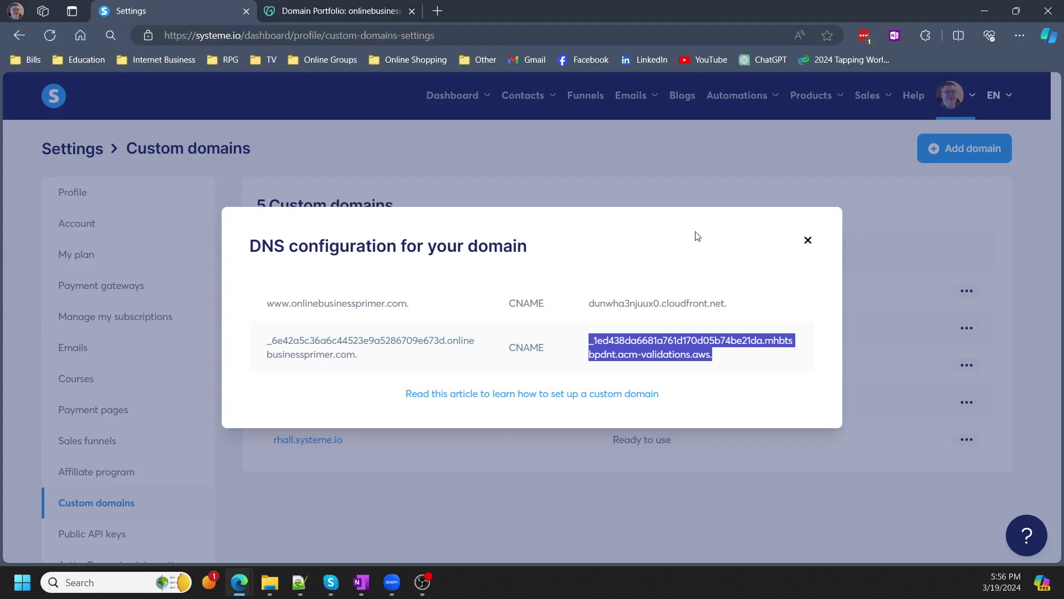
pyautogui.click(808, 240)
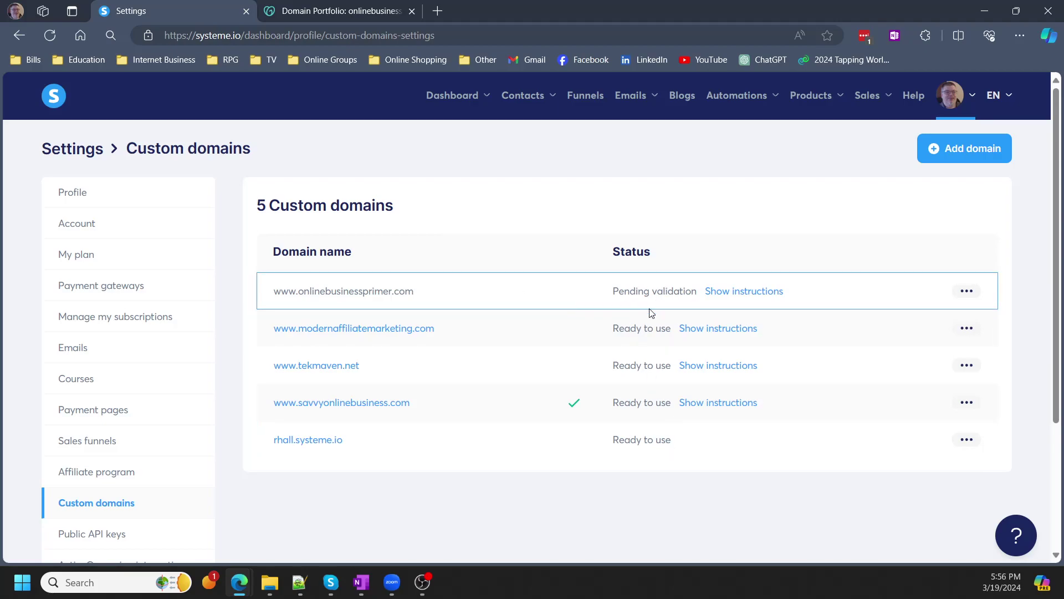
pyautogui.click(340, 7)
pyautogui.scroll(6, 385, 256)
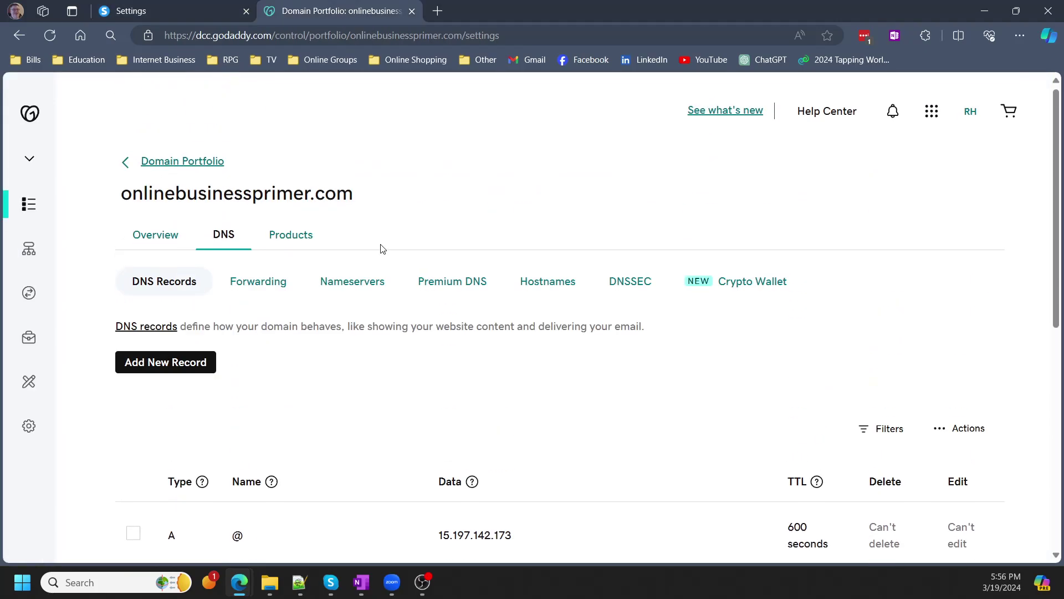
pyautogui.click(264, 285)
pyautogui.scroll(-3, 309, 282)
pyautogui.click(451, 328)
pyautogui.click(170, 325)
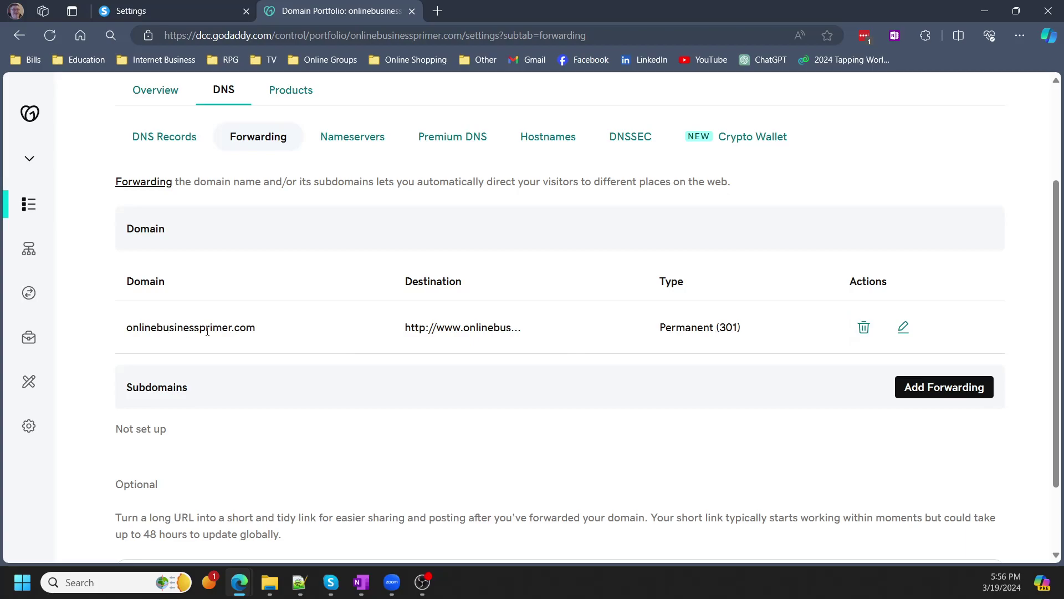
# Step: Check the forwarding details of onlinebusinessprimer.com without changing them, and delete that domain forwarding rule
pyautogui.click(903, 328)
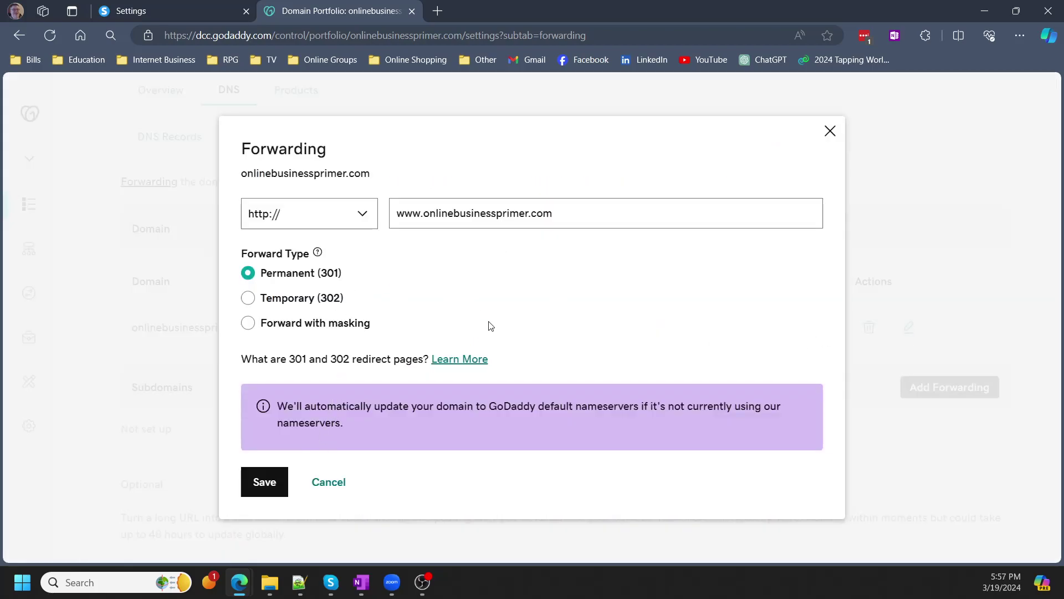
pyautogui.click(332, 482)
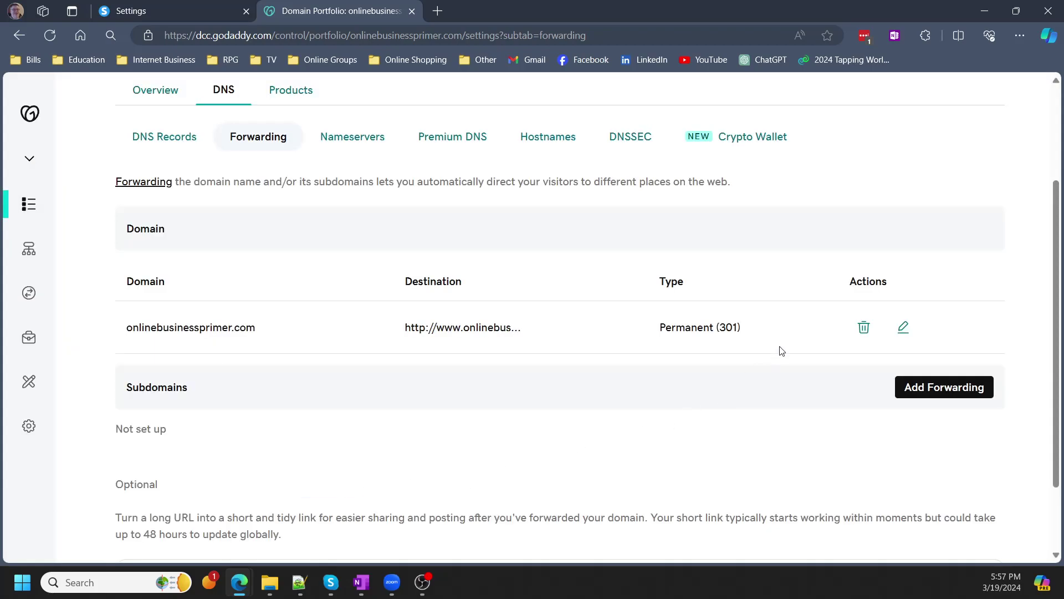
pyautogui.click(864, 327)
pyautogui.click(311, 350)
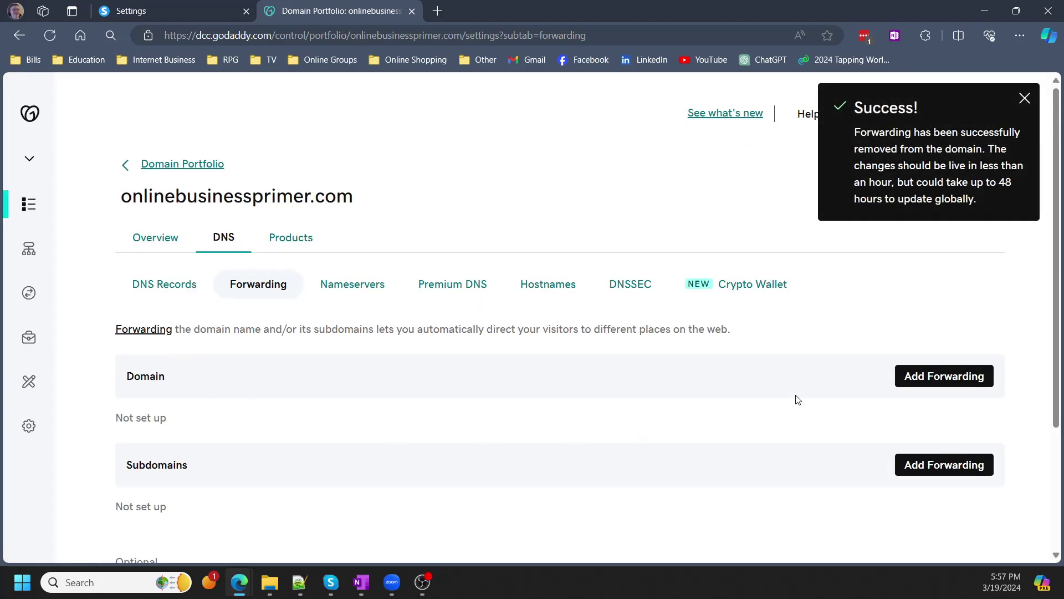
pyautogui.click(950, 377)
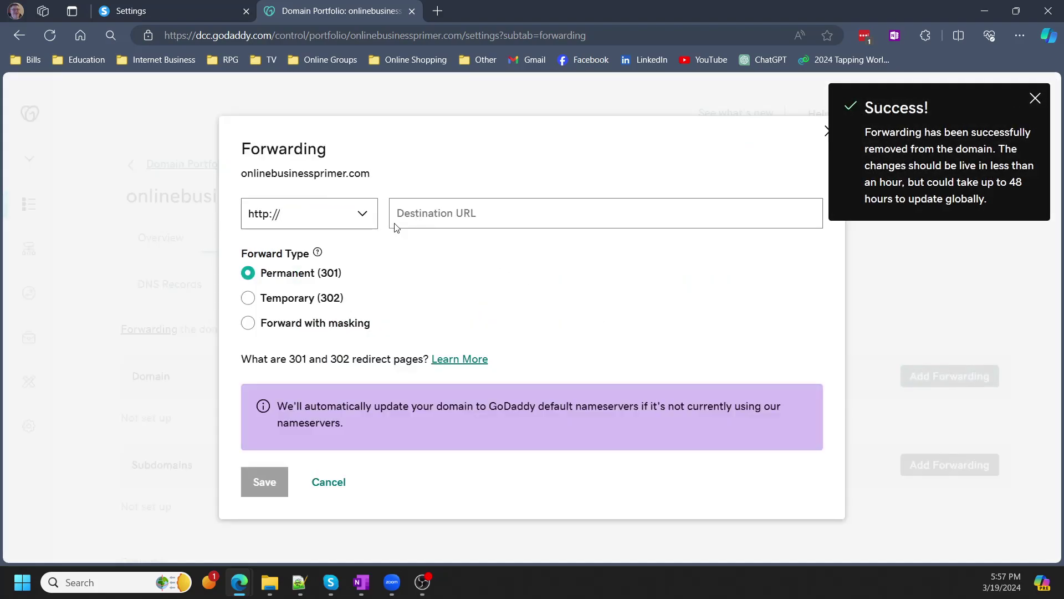
pyautogui.click(311, 213)
pyautogui.click(261, 248)
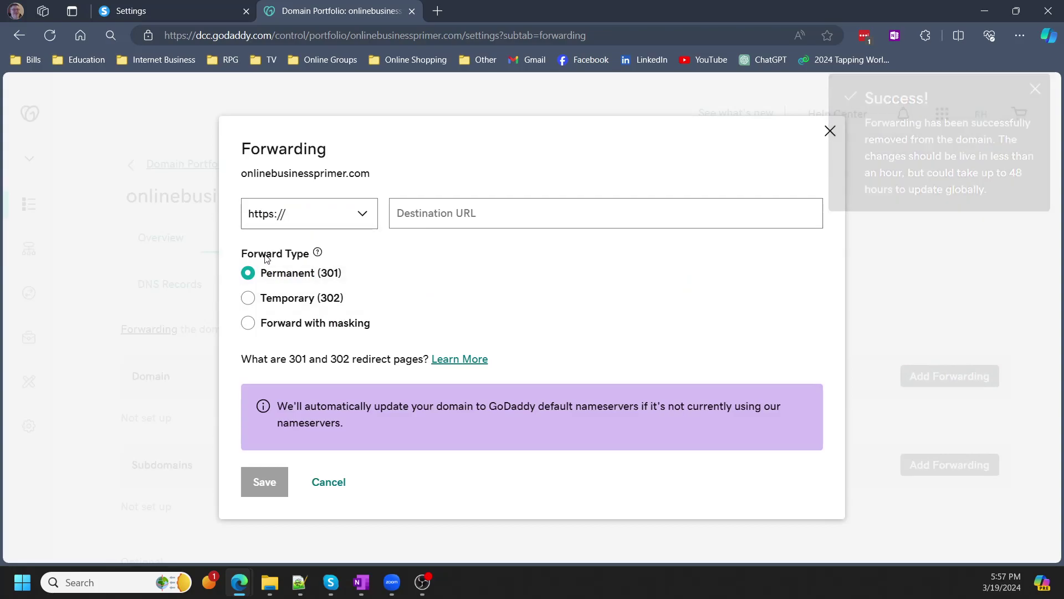
pyautogui.click(516, 213)
pyautogui.write('www.onl')
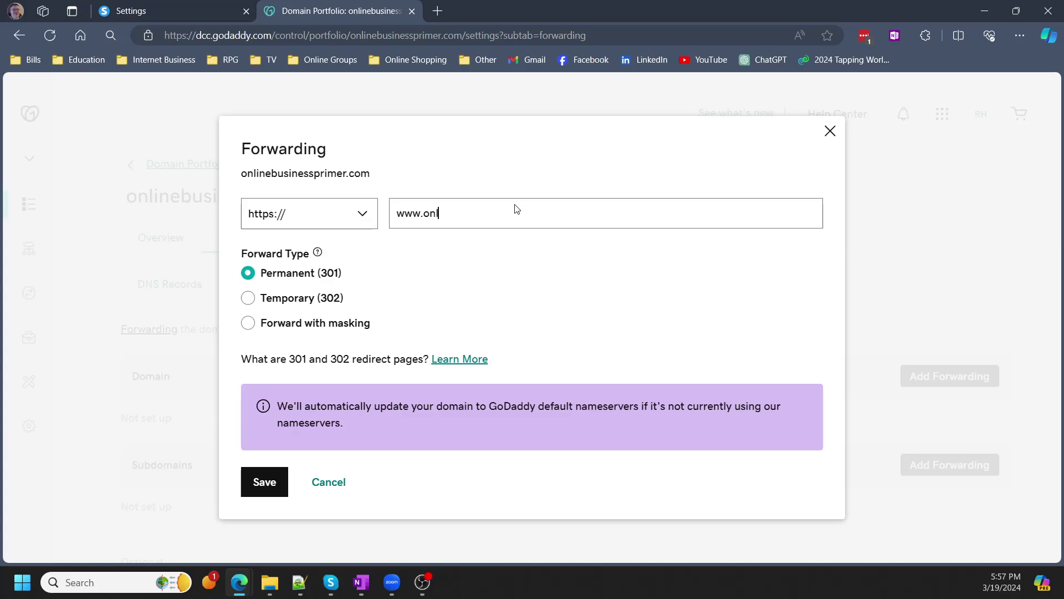
pyautogui.write('inebusines')
pyautogui.write('rom')
pyautogui.write('er.com')
pyautogui.click(261, 487)
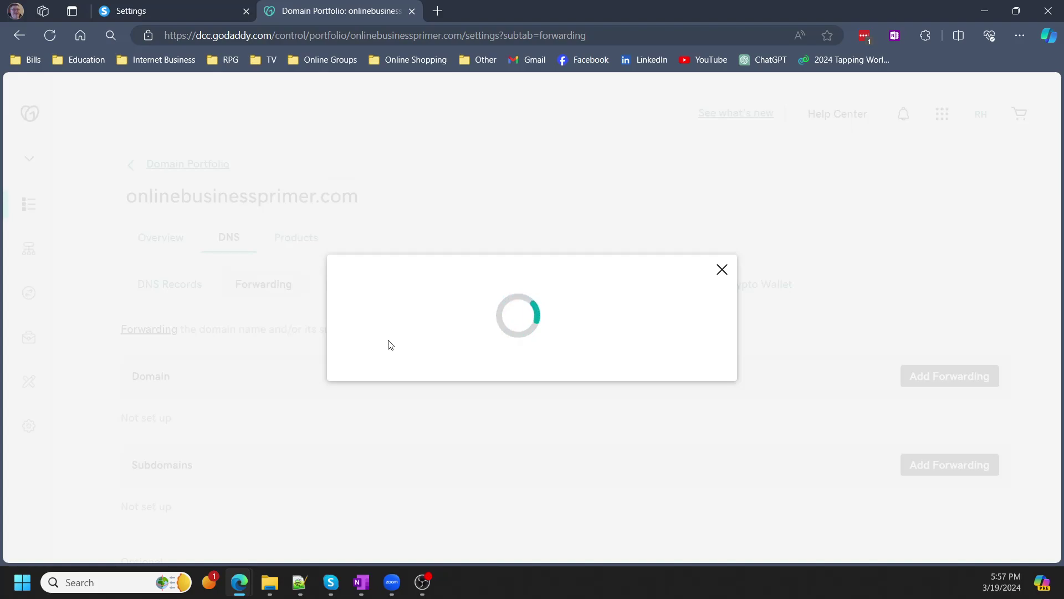
# Step: Check the full destination URL of the new domain forwarding rule
pyautogui.scroll(-4, 390, 341)
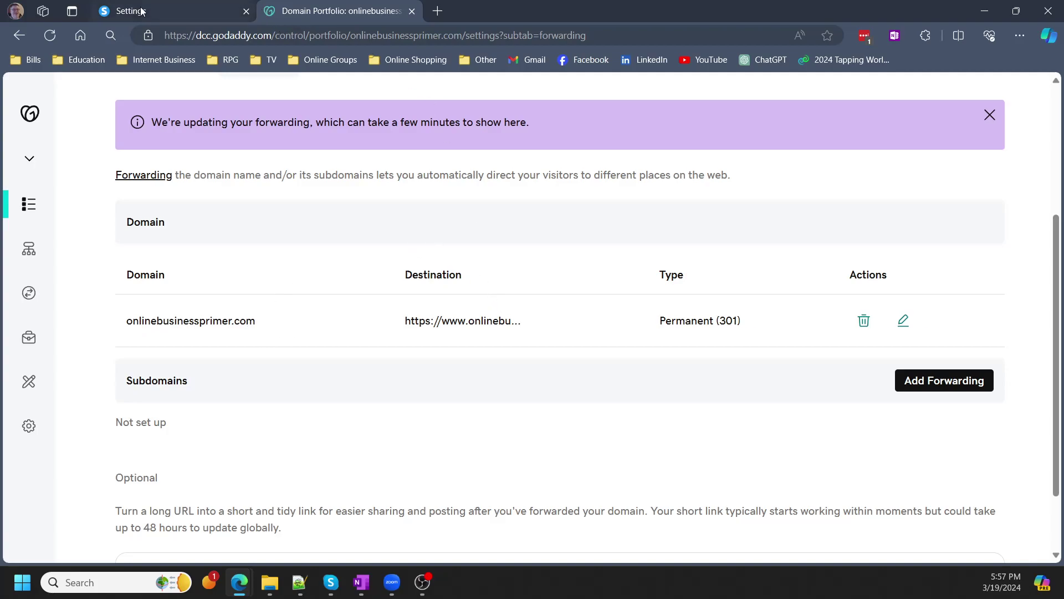
pyautogui.click(504, 323)
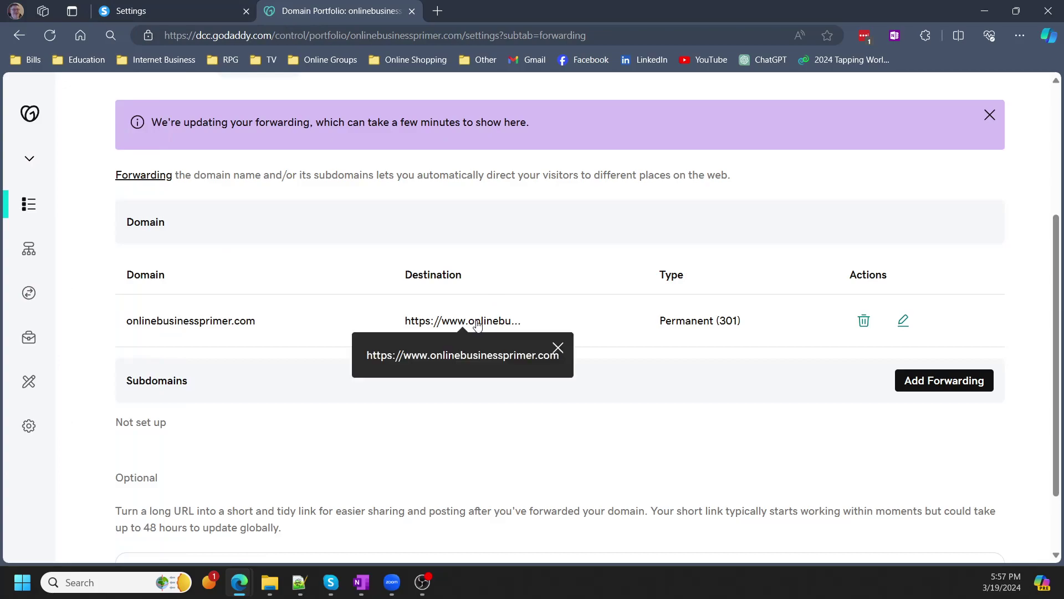
pyautogui.click(327, 307)
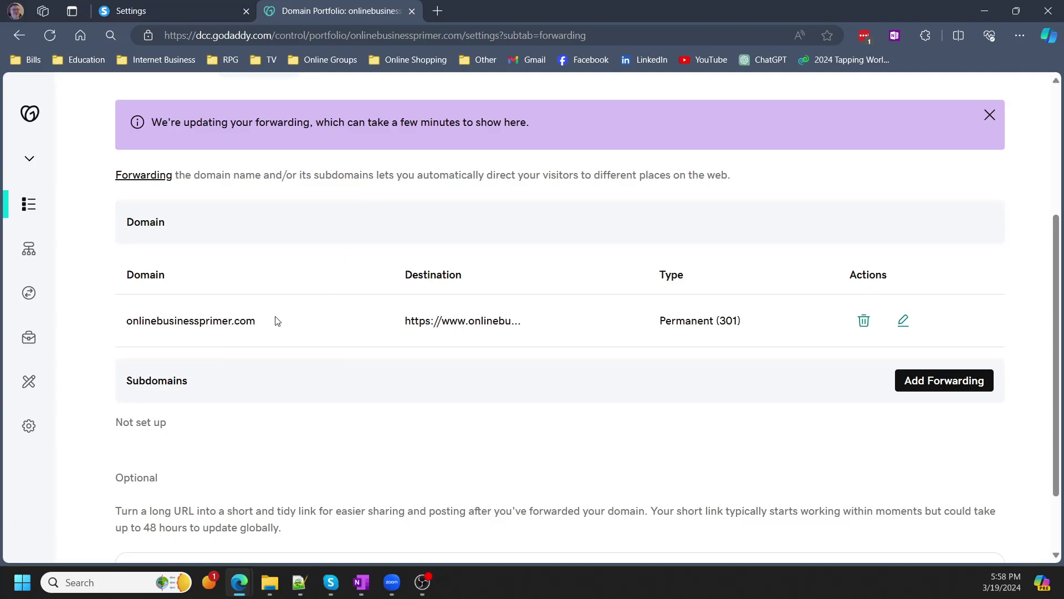
# Step: Return to the DNS records of onlinebusinessprimer.com and review the CNAME entries in the list
pyautogui.scroll(4, 276, 321)
pyautogui.click(162, 240)
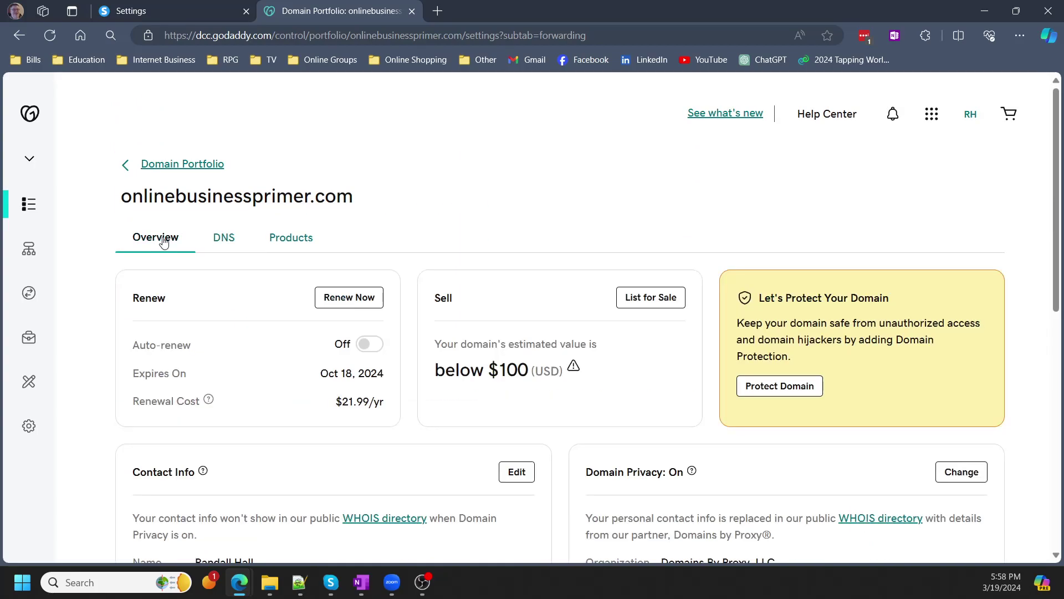
pyautogui.click(226, 244)
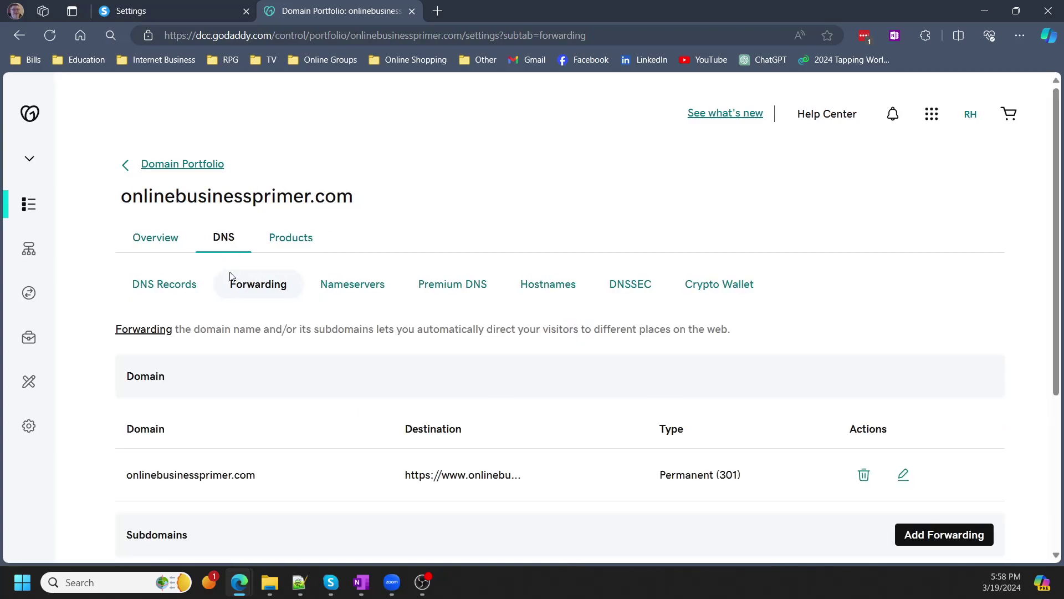
pyautogui.click(177, 288)
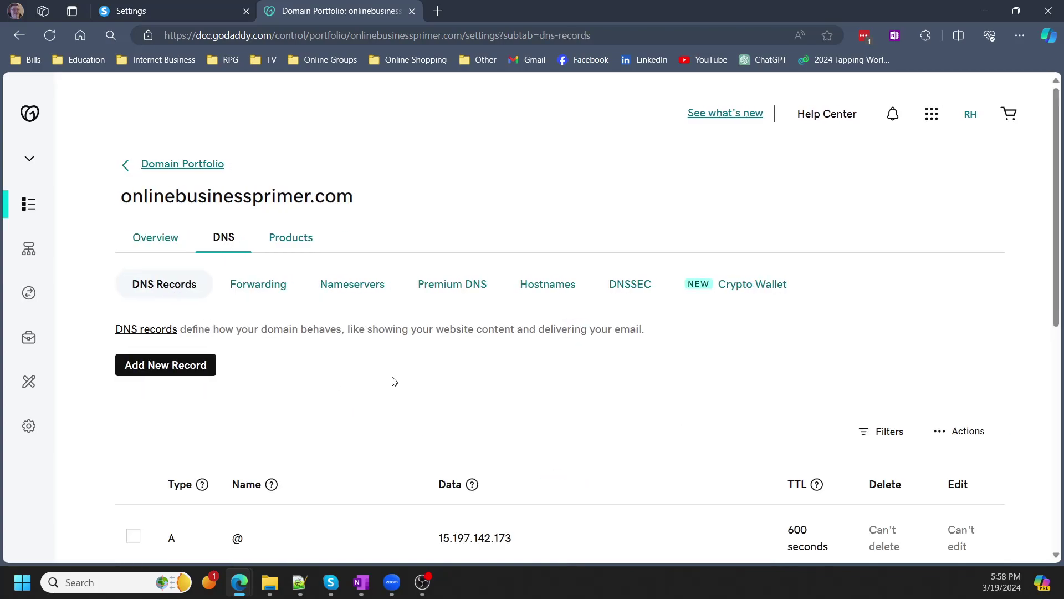
pyautogui.scroll(-8, 393, 382)
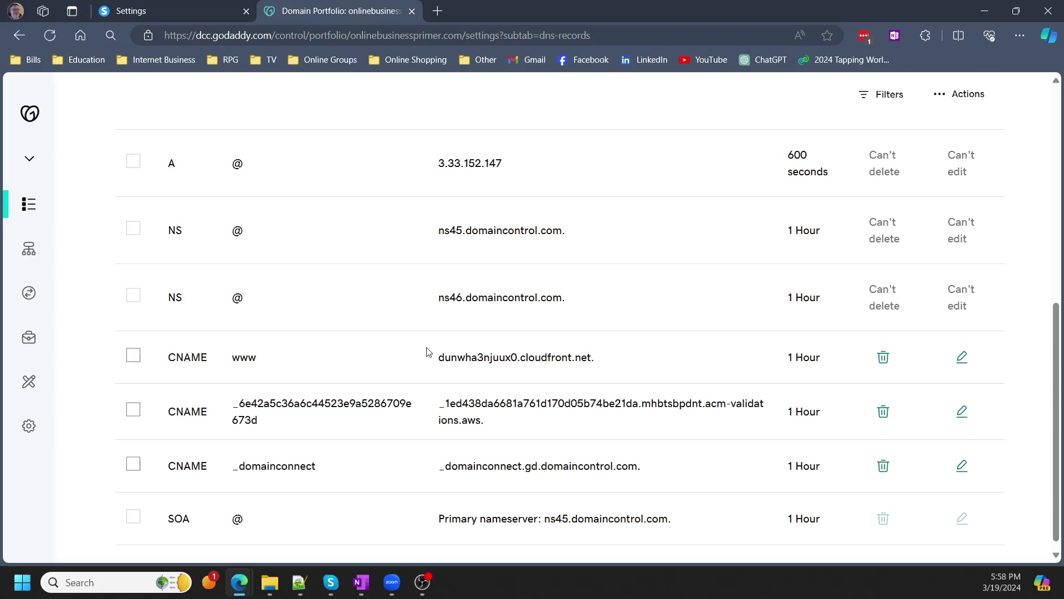
pyautogui.click(174, 4)
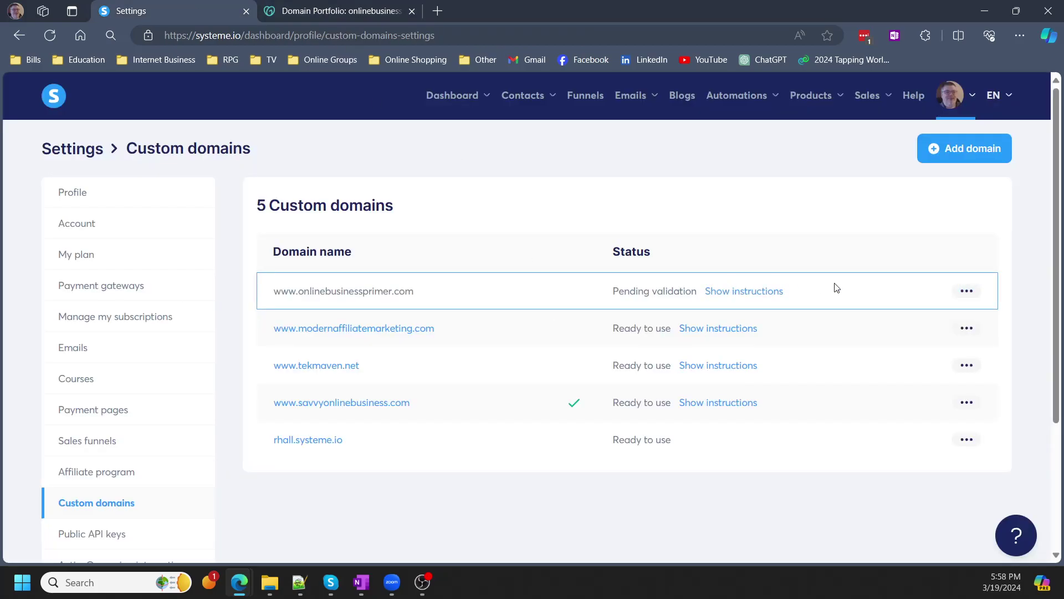
pyautogui.click(966, 291)
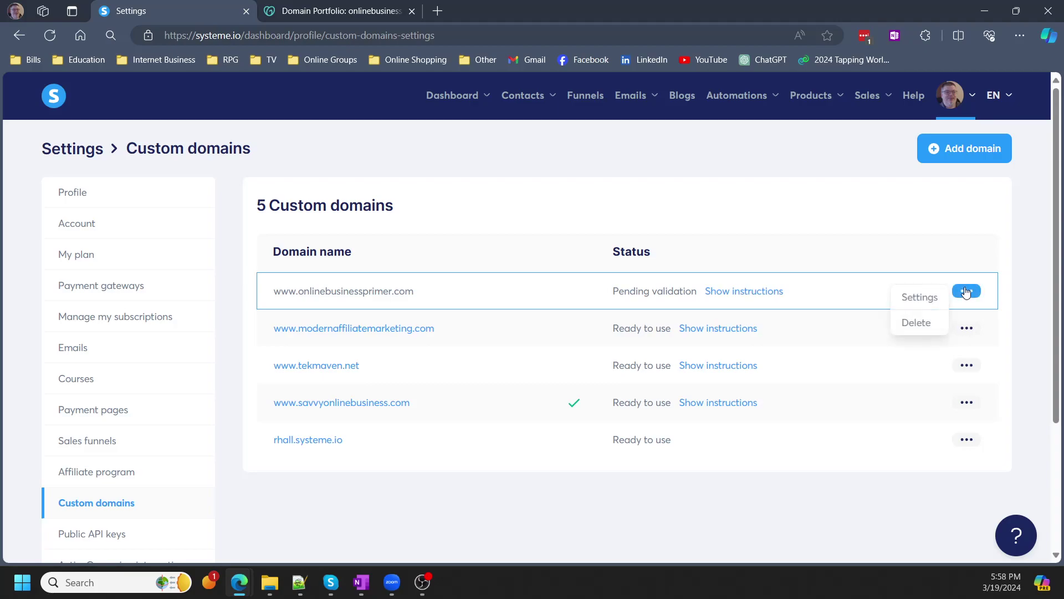
pyautogui.click(918, 297)
pyautogui.scroll(-3, 527, 260)
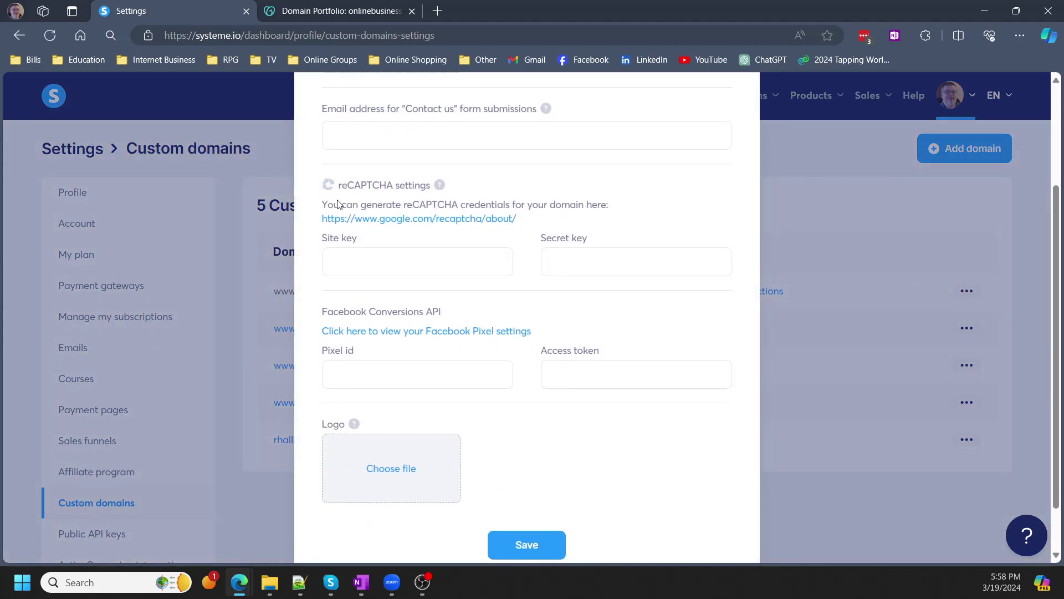
pyautogui.scroll(-1, 413, 205)
pyautogui.scroll(4, 570, 277)
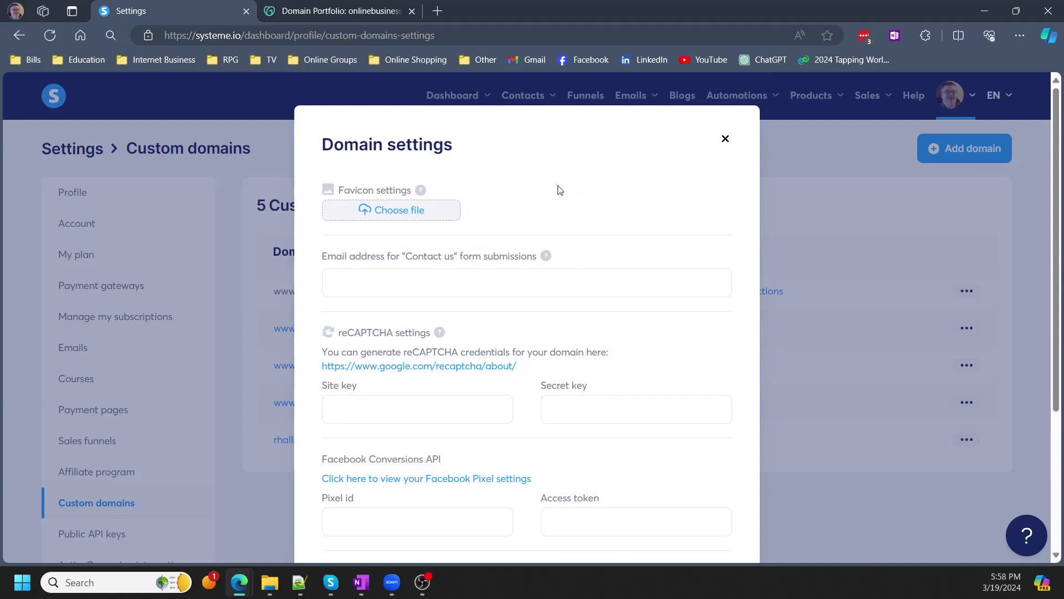
pyautogui.scroll(-4, 559, 188)
pyautogui.scroll(4, 729, 191)
pyautogui.click(725, 139)
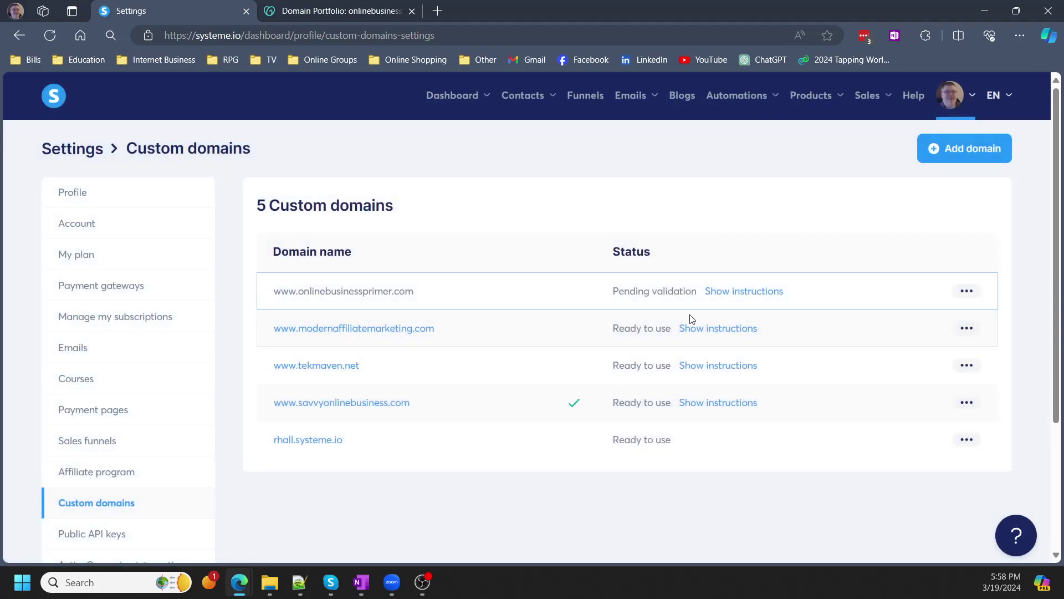
pyautogui.click(738, 291)
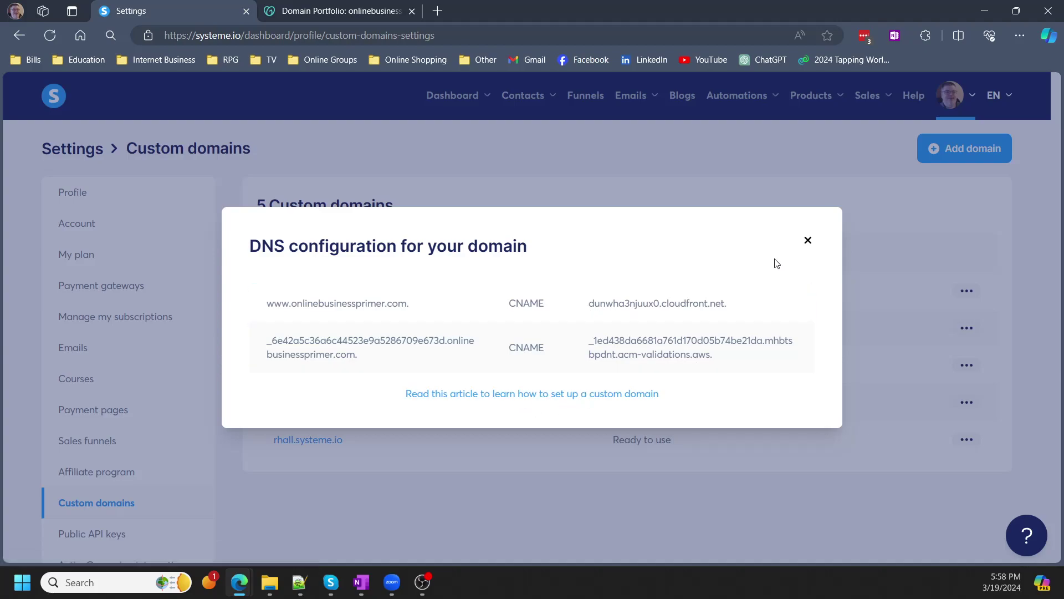
pyautogui.click(552, 394)
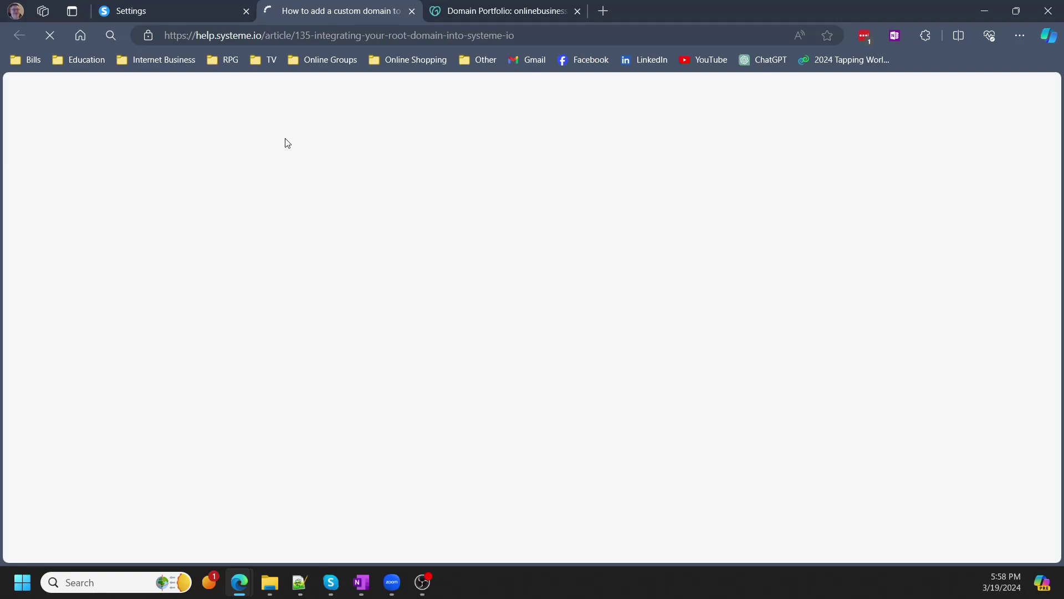
pyautogui.scroll(-20, 560, 255)
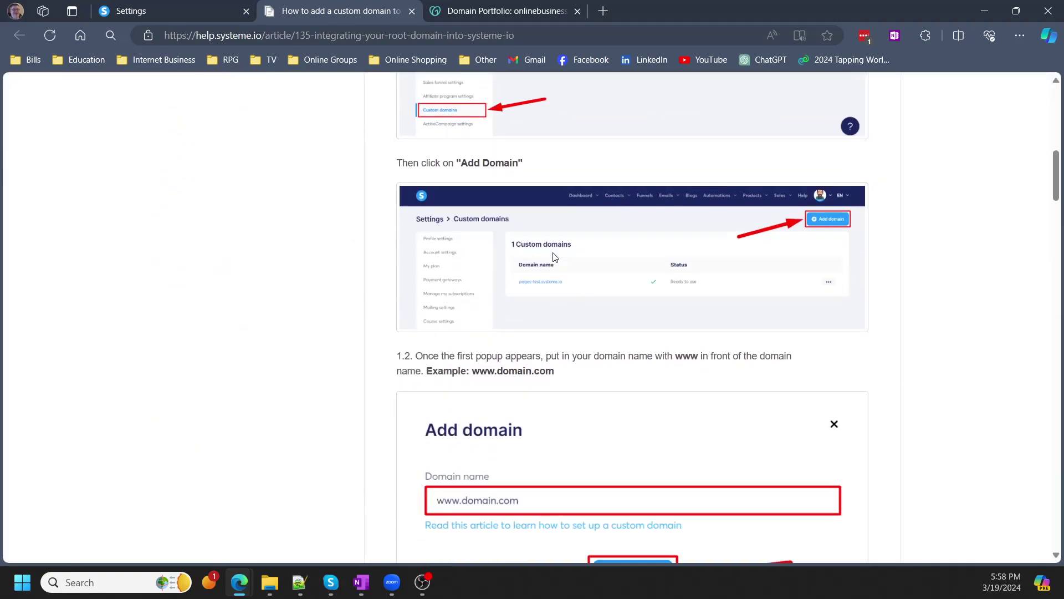
pyautogui.scroll(-13, 559, 255)
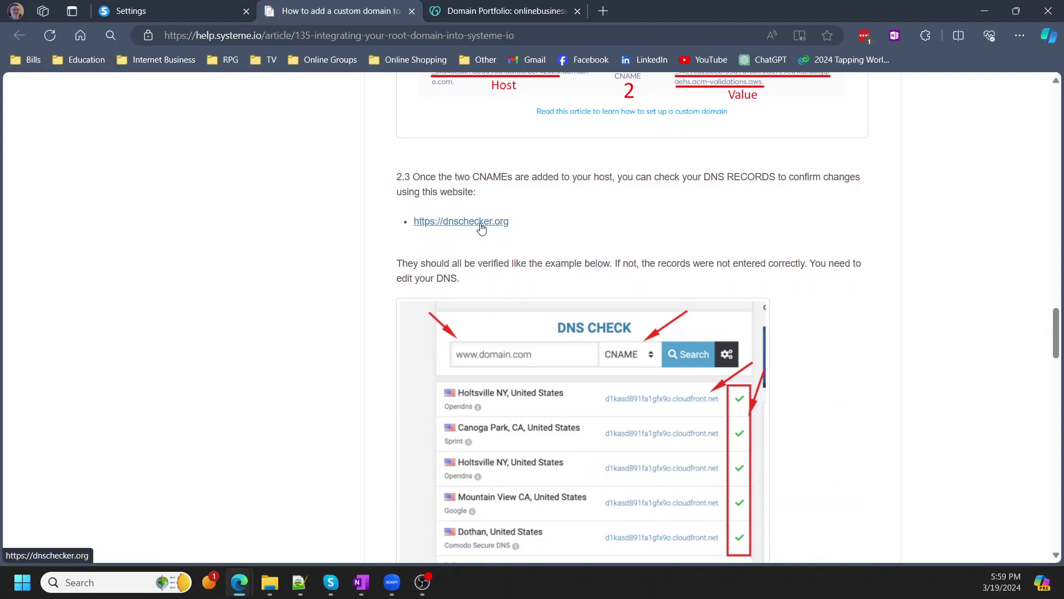
pyautogui.click(481, 230)
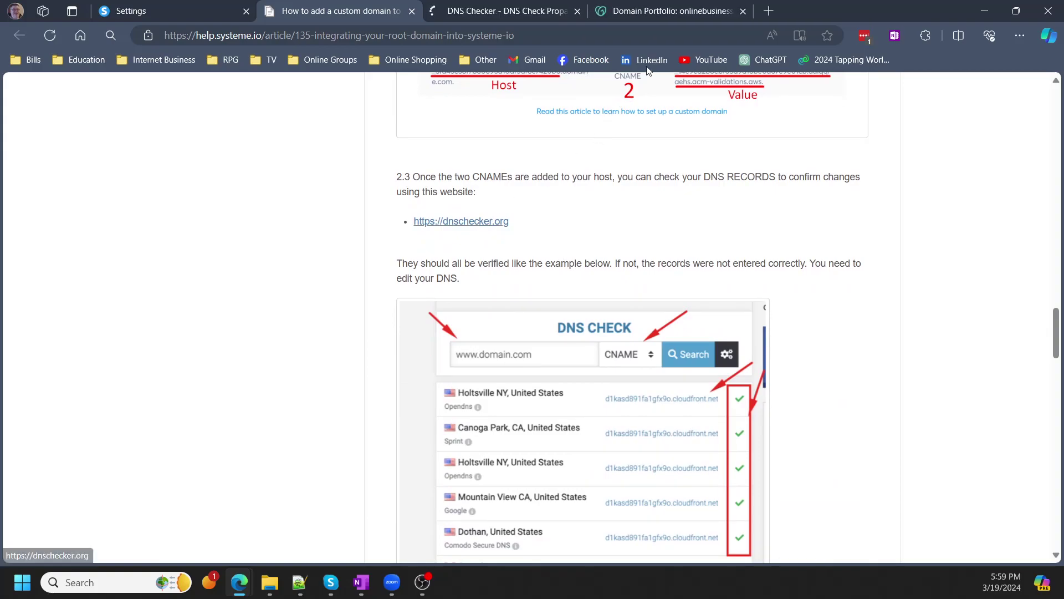
pyautogui.click(493, 12)
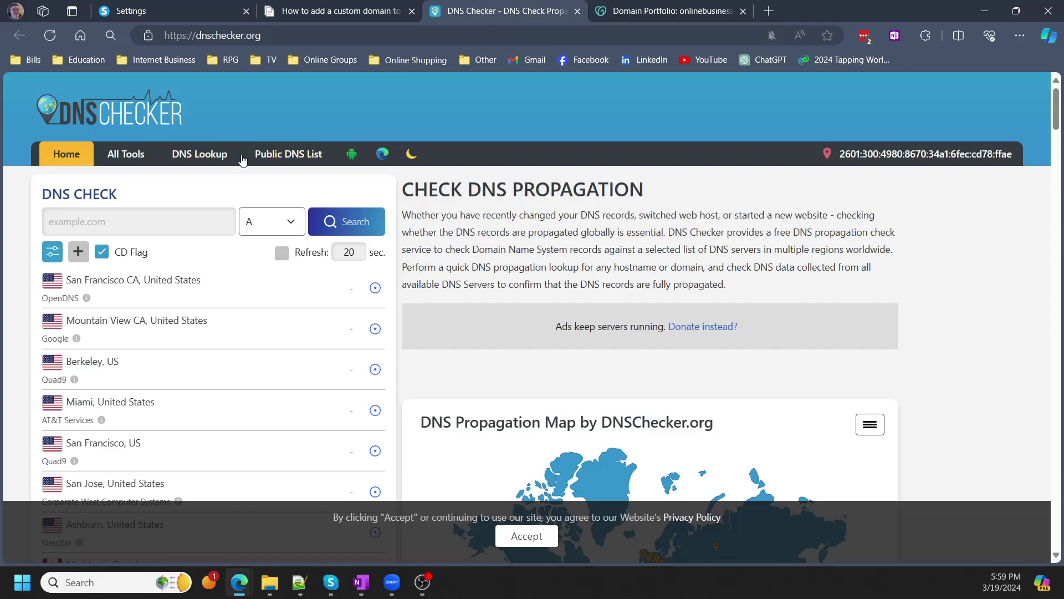
pyautogui.write('www.onlinebusinessprimer')
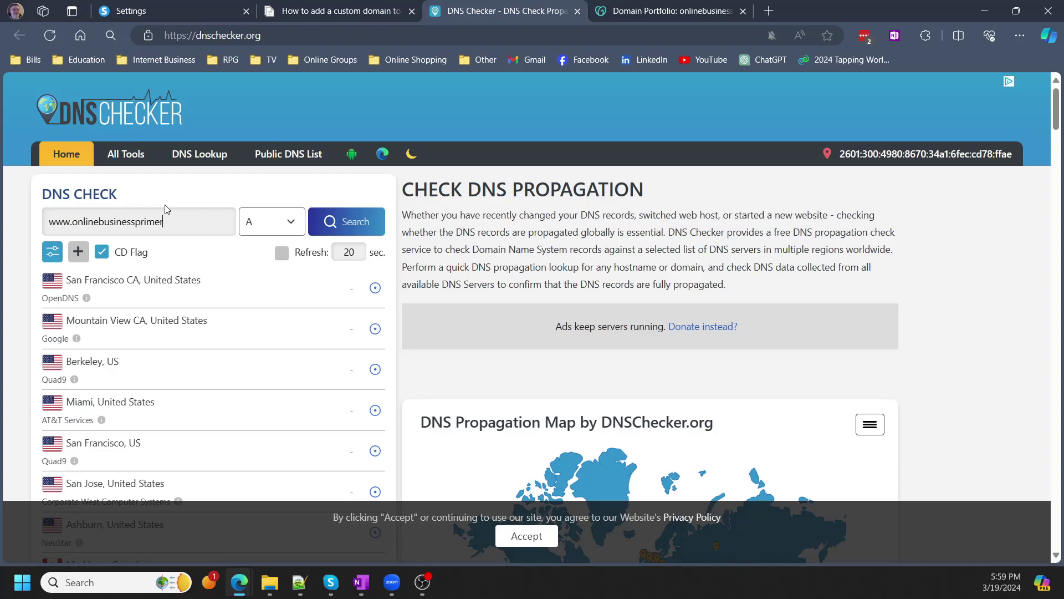
pyautogui.write('.com')
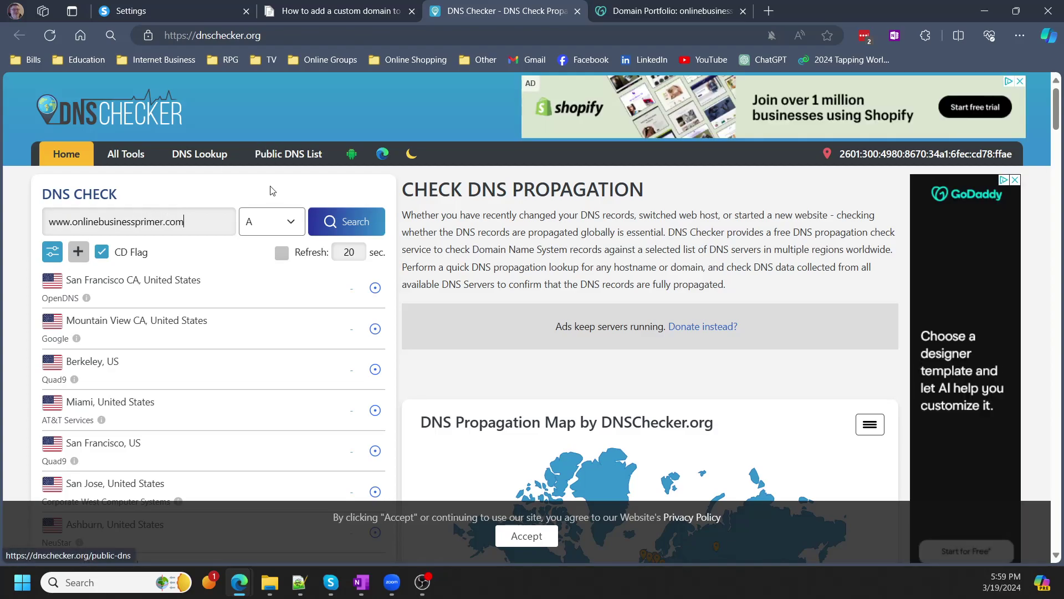
pyautogui.click(271, 221)
pyautogui.click(269, 273)
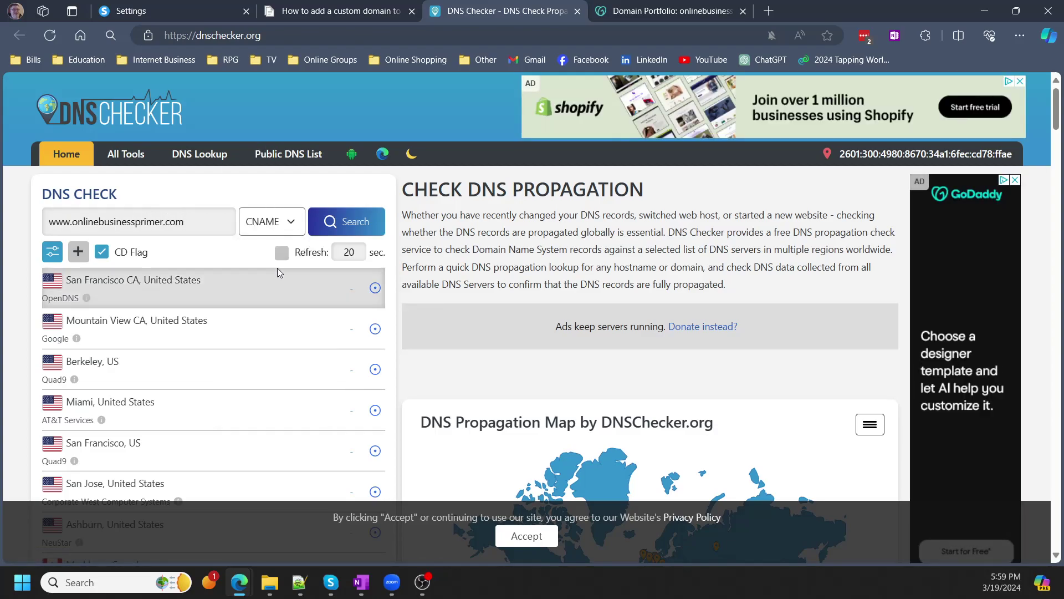
pyautogui.click(363, 224)
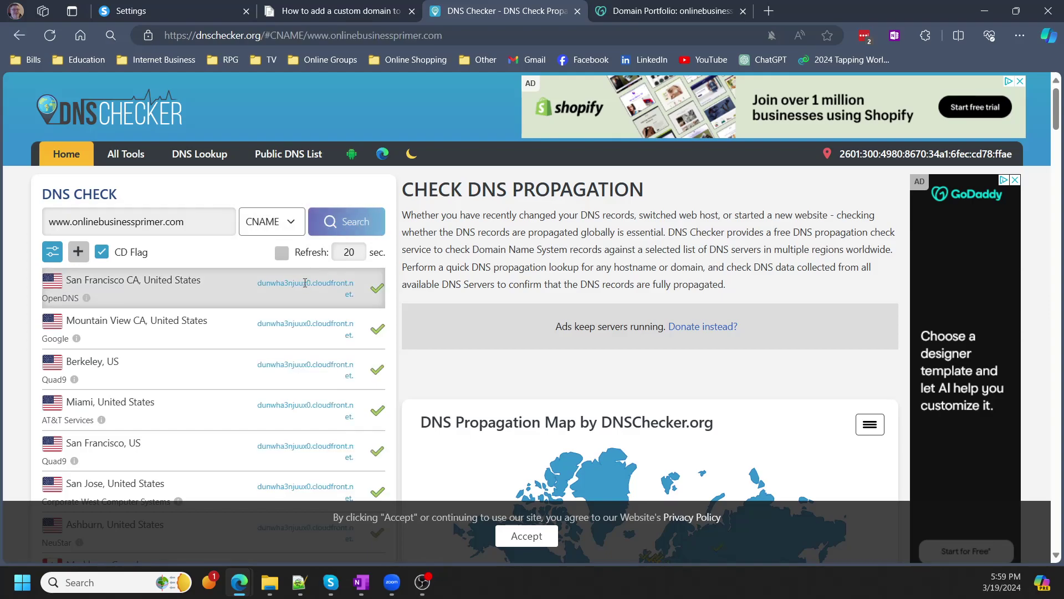
# Step: Review the CNAME propagation results across all listed servers, and close the DNS configuration instructions in systeme.io
pyautogui.scroll(-5, 311, 306)
pyautogui.scroll(-15, 312, 306)
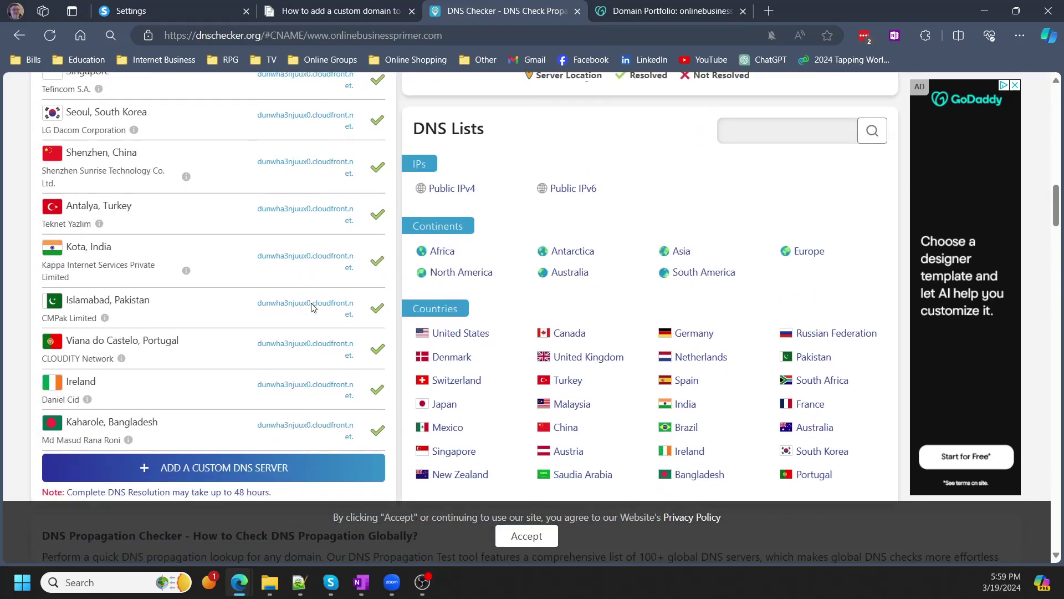
pyautogui.scroll(20, 344, 238)
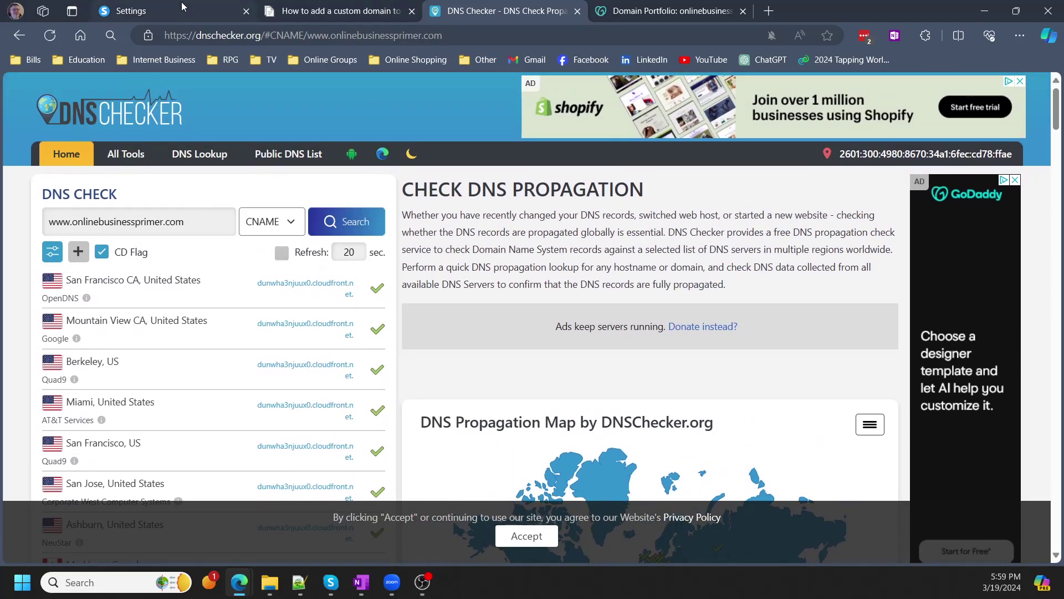
pyautogui.click(183, 7)
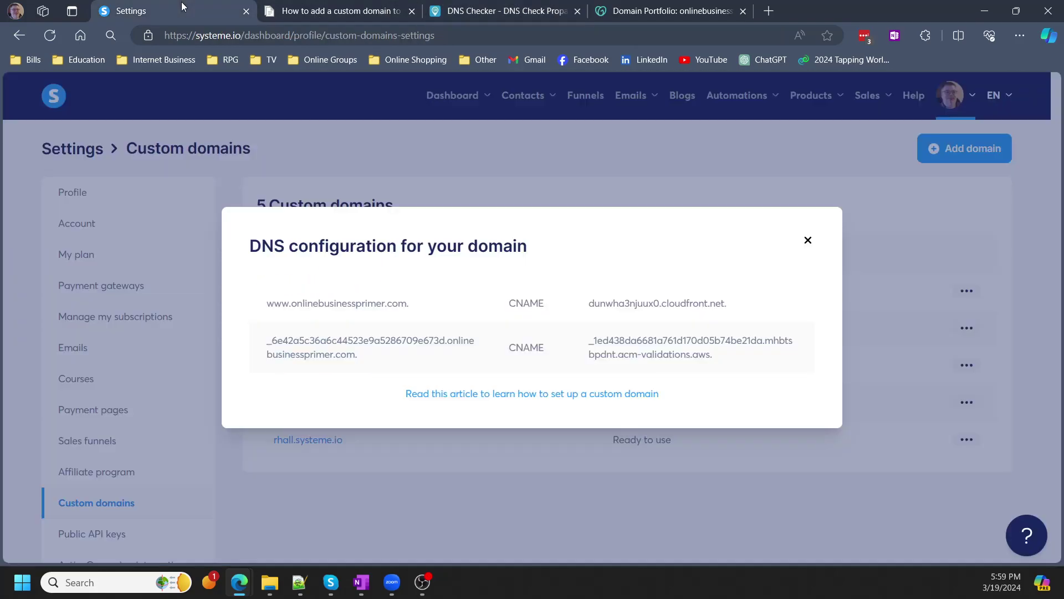
pyautogui.click(807, 240)
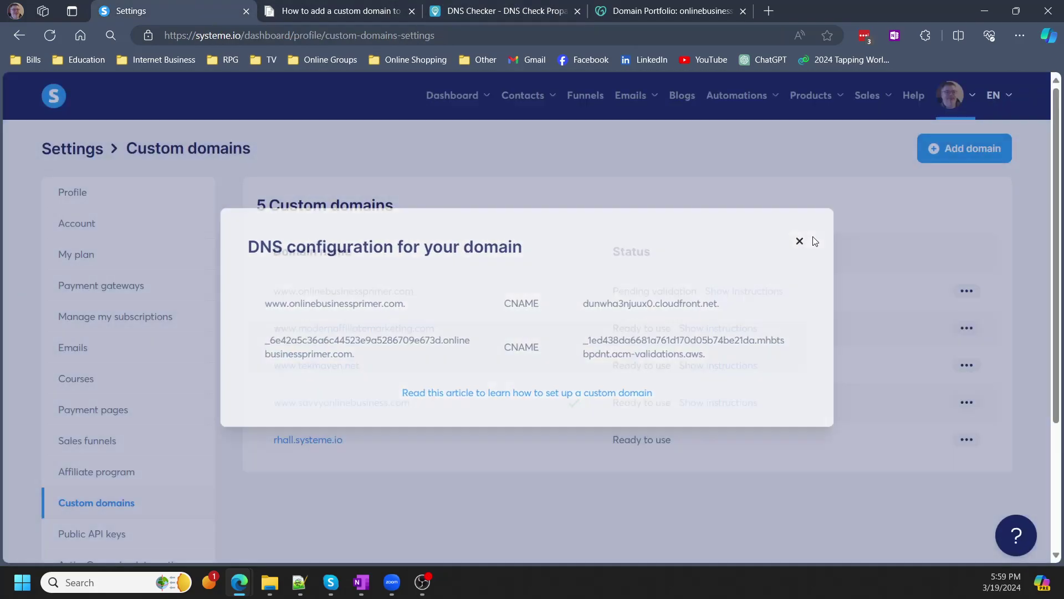